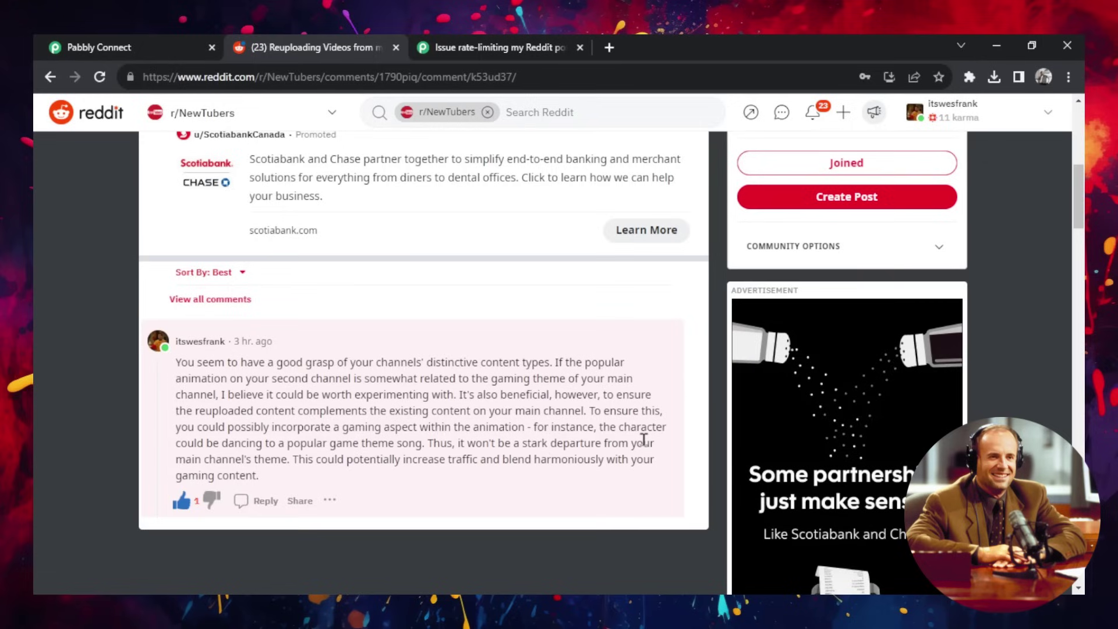
# Read through the Reddit reply, highlighting its main-channel and game-theme-song passages.
pyautogui.scroll(6, 539, 415)
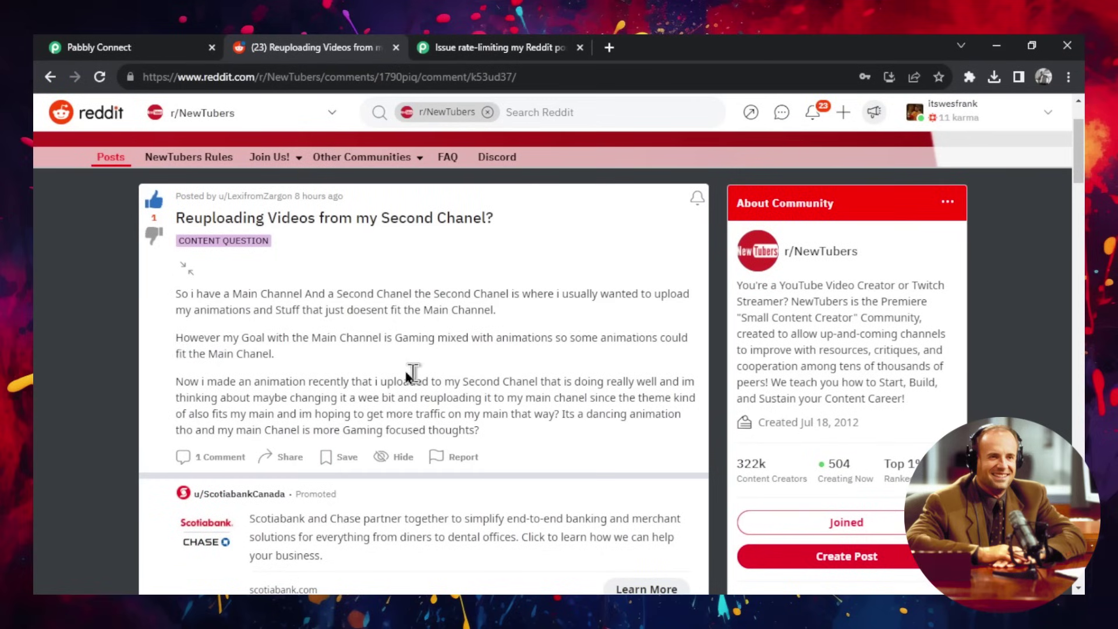
pyautogui.moveTo(177, 337); pyautogui.dragTo(272, 353)
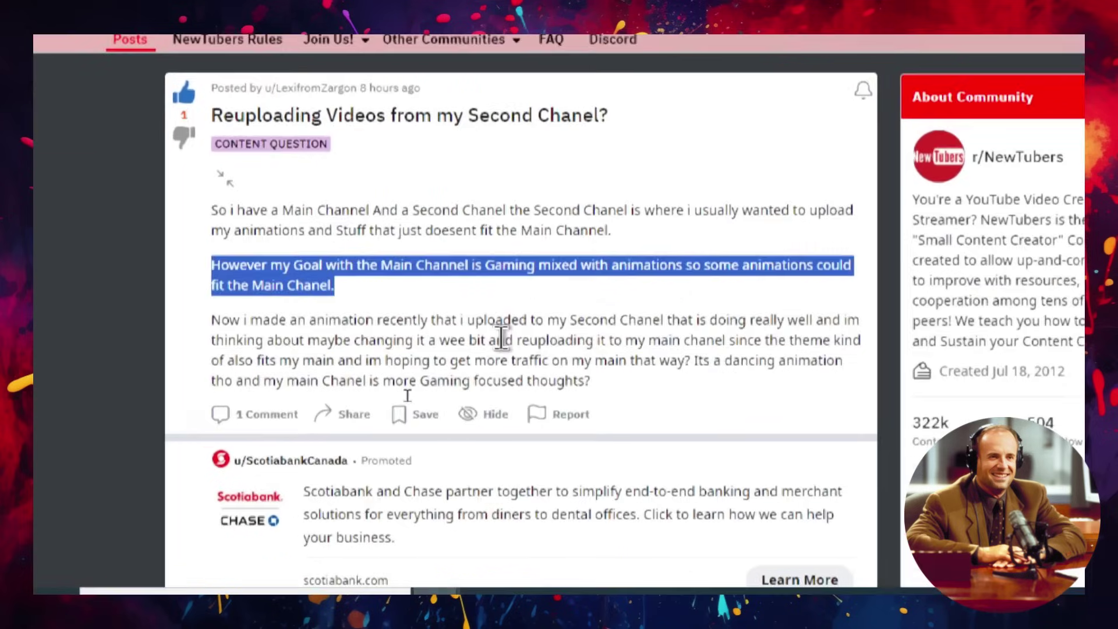
pyautogui.click(408, 397)
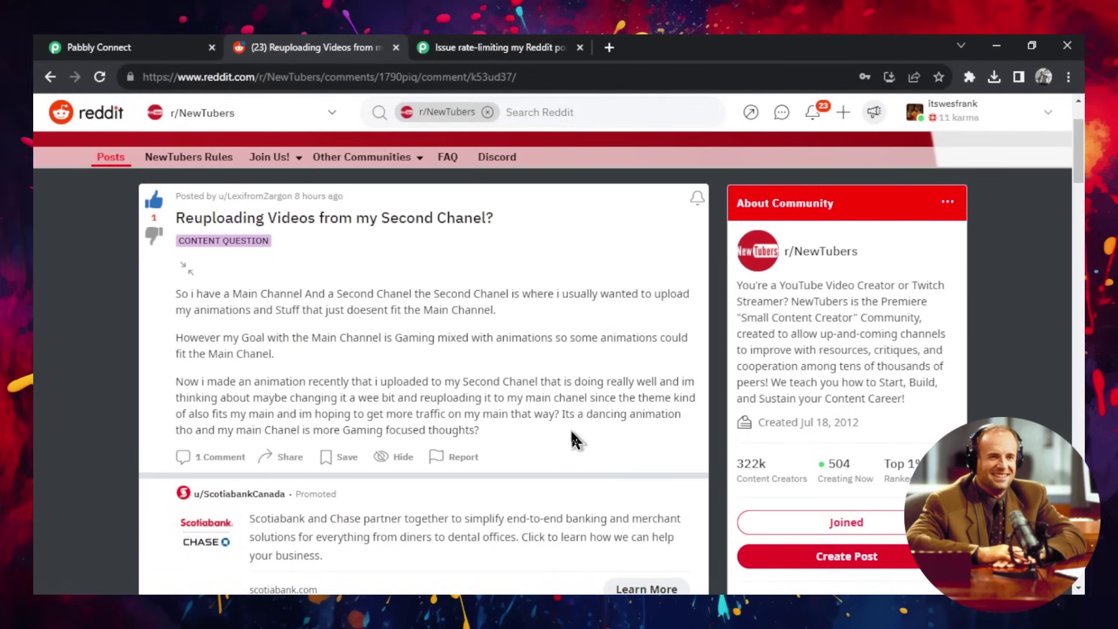
pyautogui.scroll(-1, 571, 431)
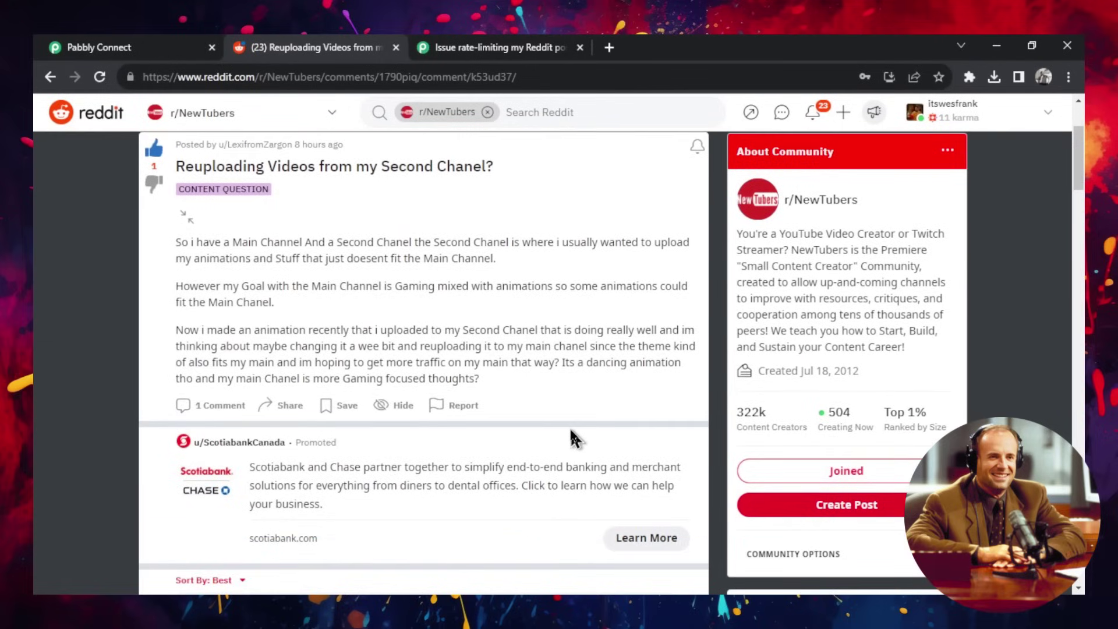
pyautogui.scroll(-1, 570, 431)
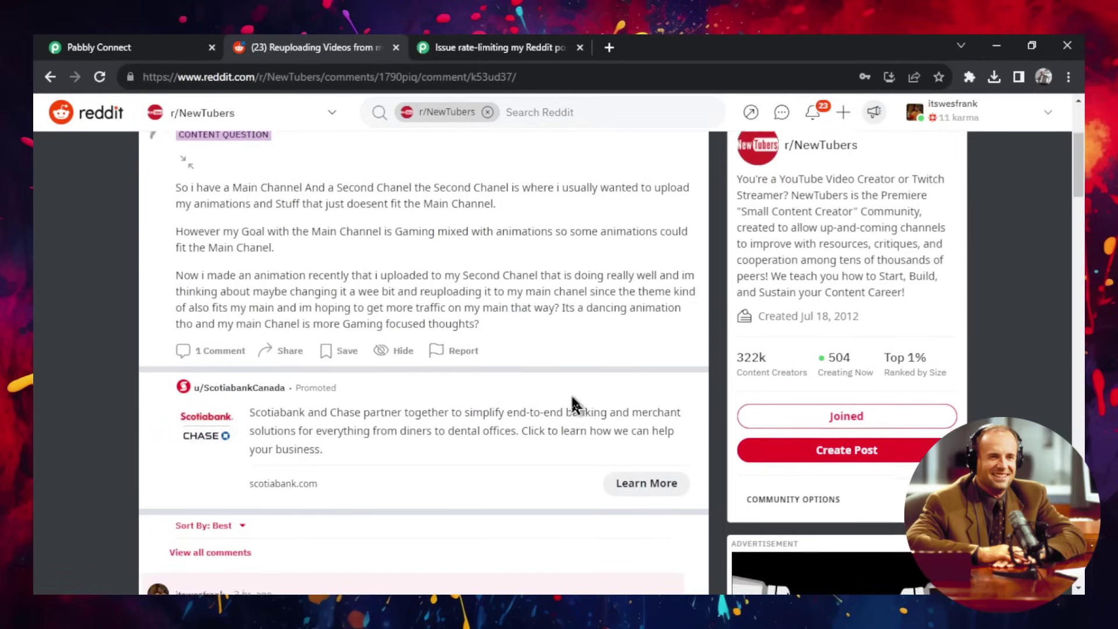
pyautogui.scroll(-7, 570, 402)
pyautogui.moveTo(499, 379); pyautogui.dragTo(167, 267)
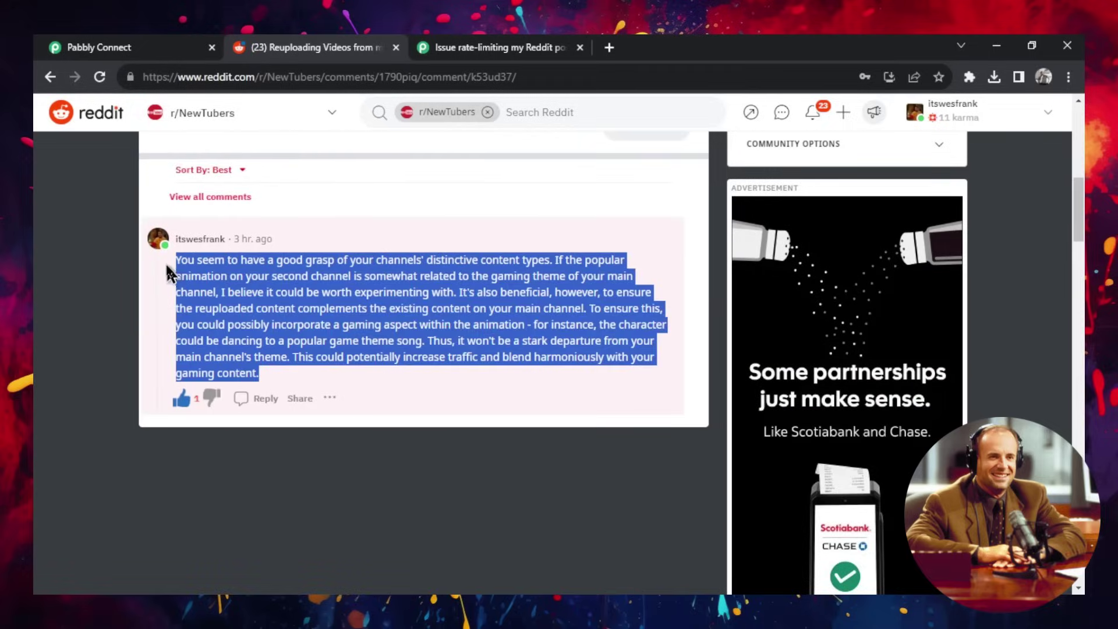
pyautogui.click(404, 329)
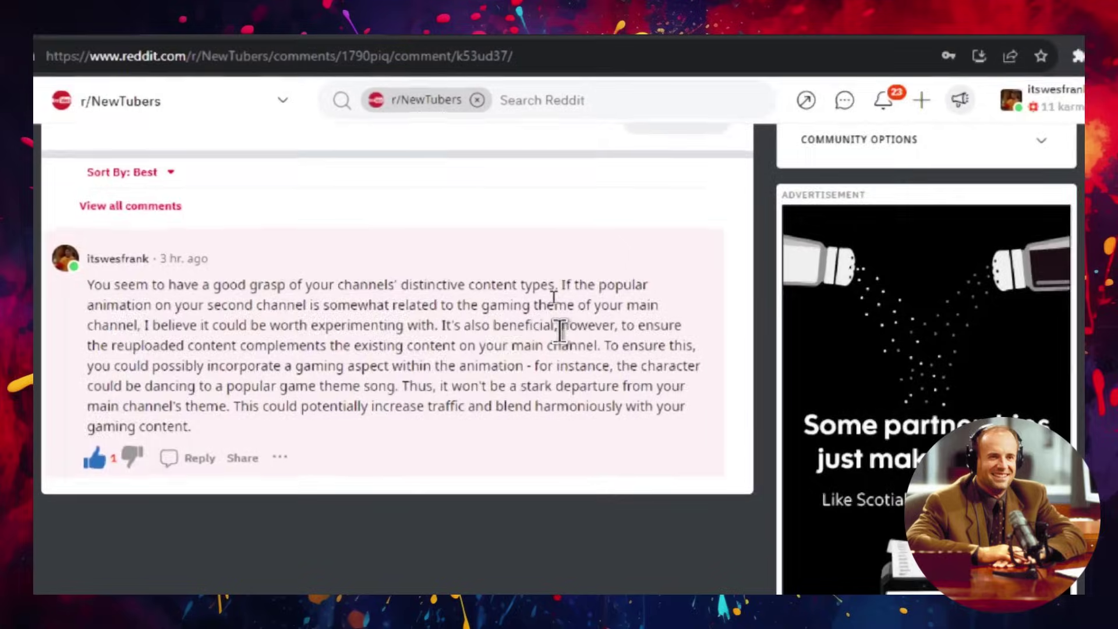
pyautogui.moveTo(598, 296); pyautogui.dragTo(610, 296)
pyautogui.moveTo(561, 330)
pyautogui.mouseDown()
pyautogui.moveTo(558, 342)
pyautogui.moveTo(595, 343)
pyautogui.moveTo(560, 331)
pyautogui.mouseUp()
pyautogui.click(619, 382)
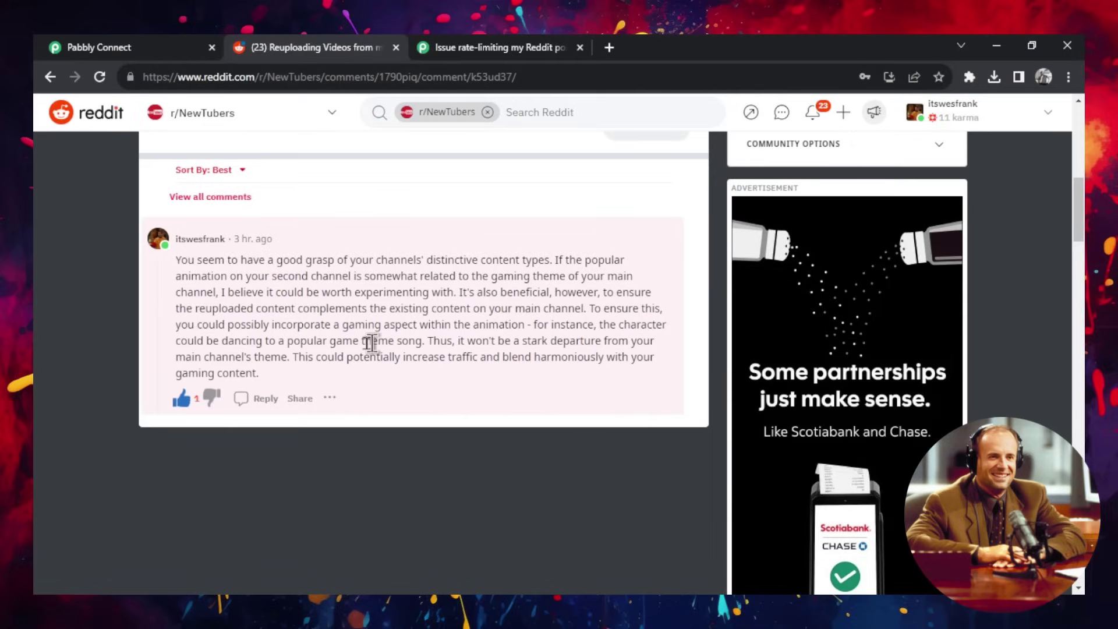
pyautogui.moveTo(285, 341); pyautogui.dragTo(433, 341)
pyautogui.click(530, 396)
pyautogui.scroll(3, 425, 387)
pyautogui.scroll(-3, 519, 399)
pyautogui.scroll(3, 512, 390)
pyautogui.scroll(-2, 444, 412)
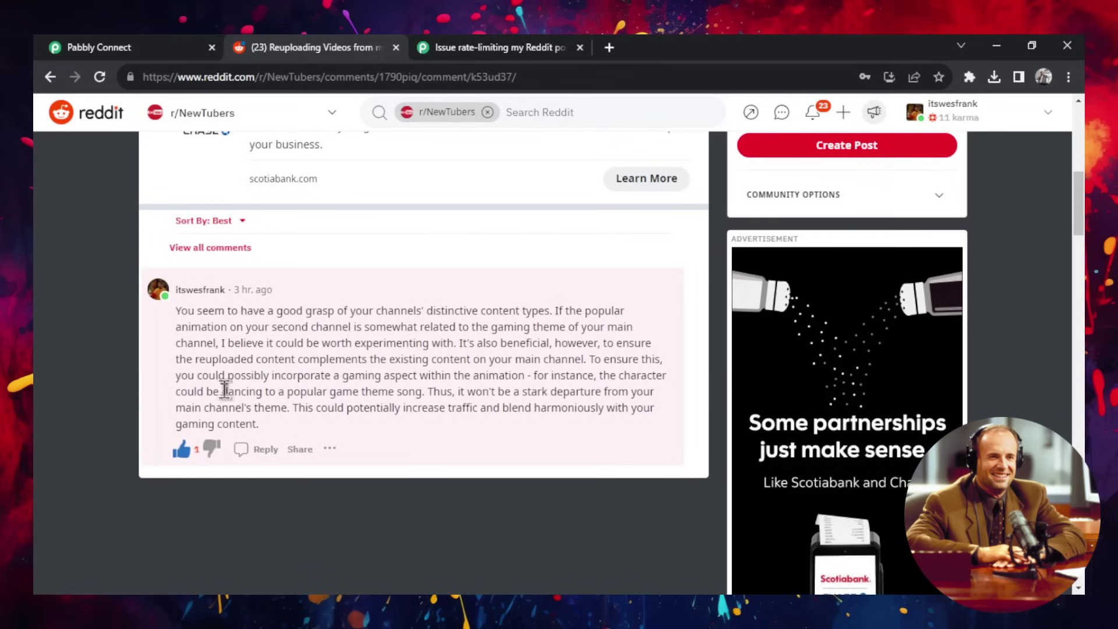
pyautogui.moveTo(167, 315); pyautogui.dragTo(317, 434)
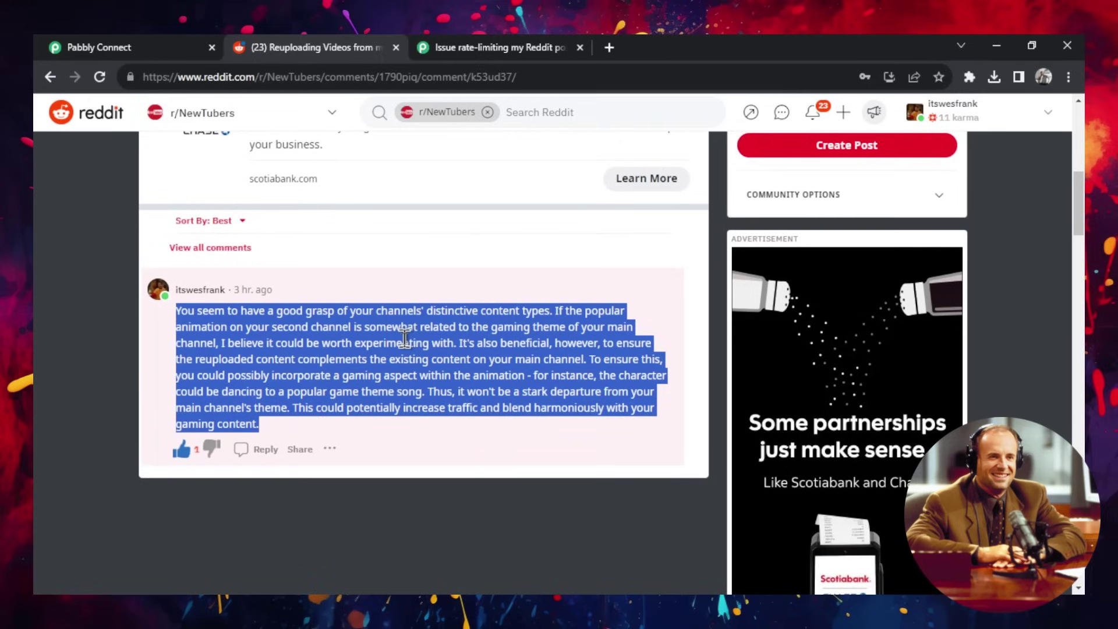
pyautogui.scroll(8, 396, 358)
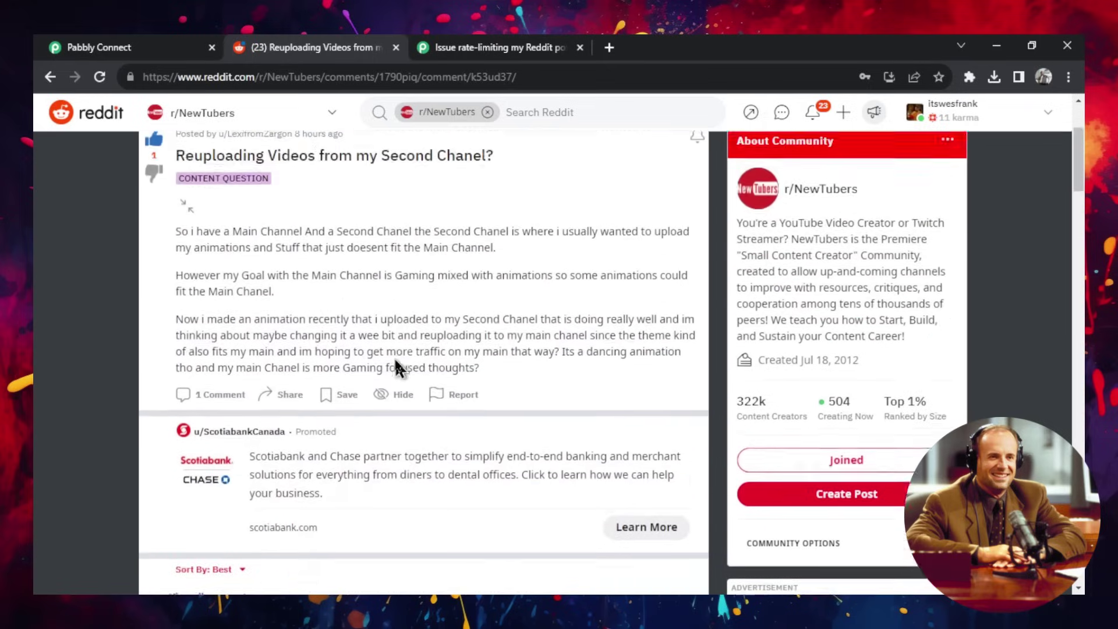
pyautogui.scroll(-7, 439, 323)
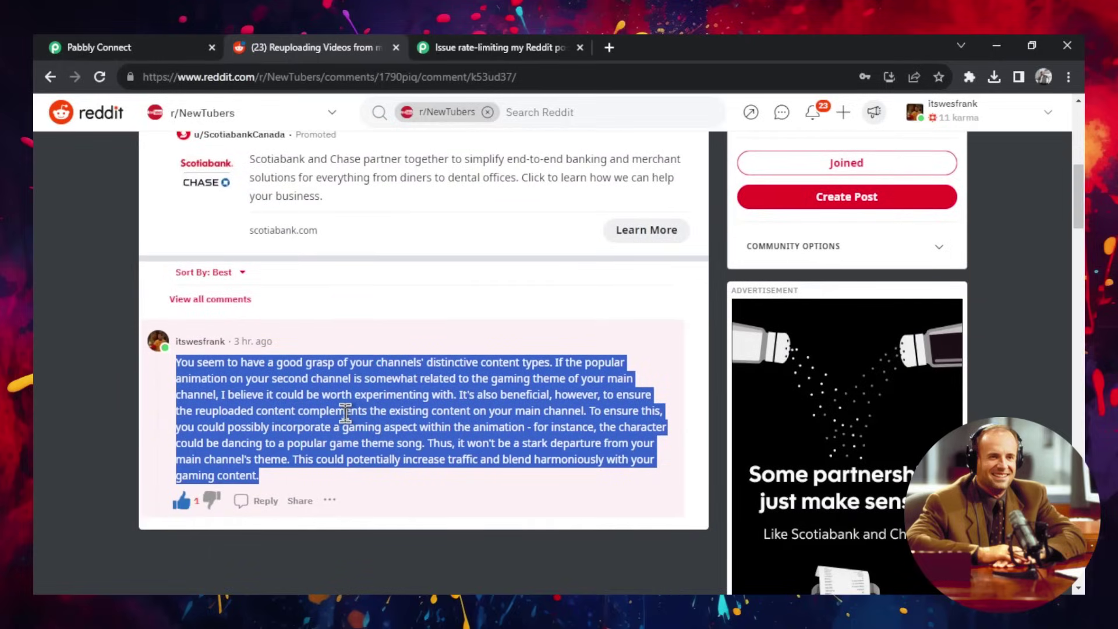
pyautogui.click(317, 402)
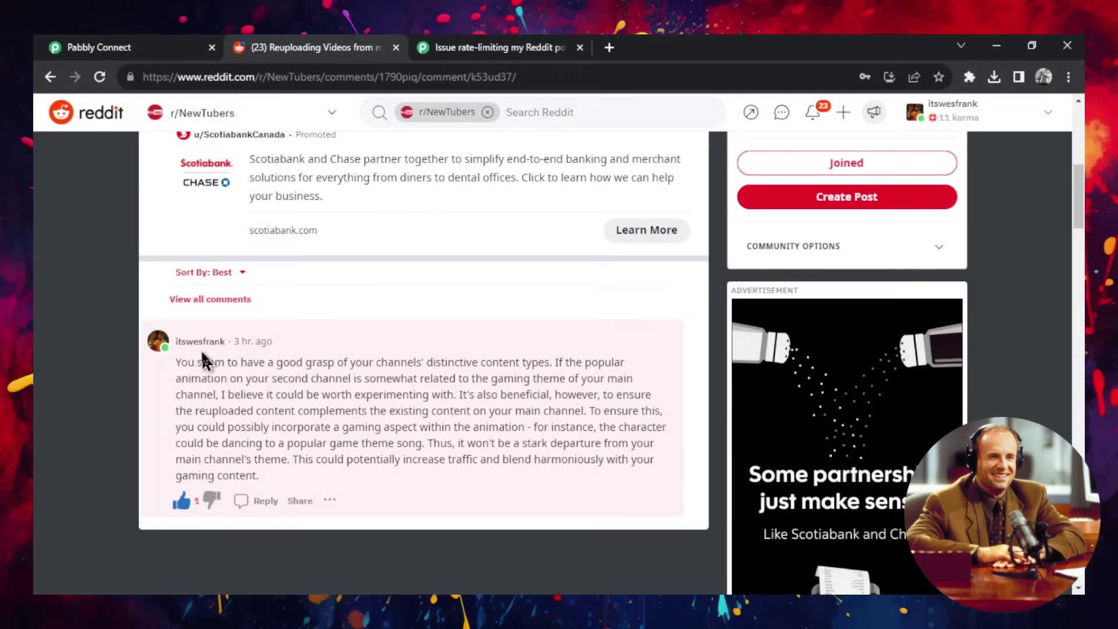
# Visit the commenter's profile and linked YouTube channel, then return to the r/NewTubers post.
pyautogui.moveTo(205, 353)
pyautogui.click(208, 347)
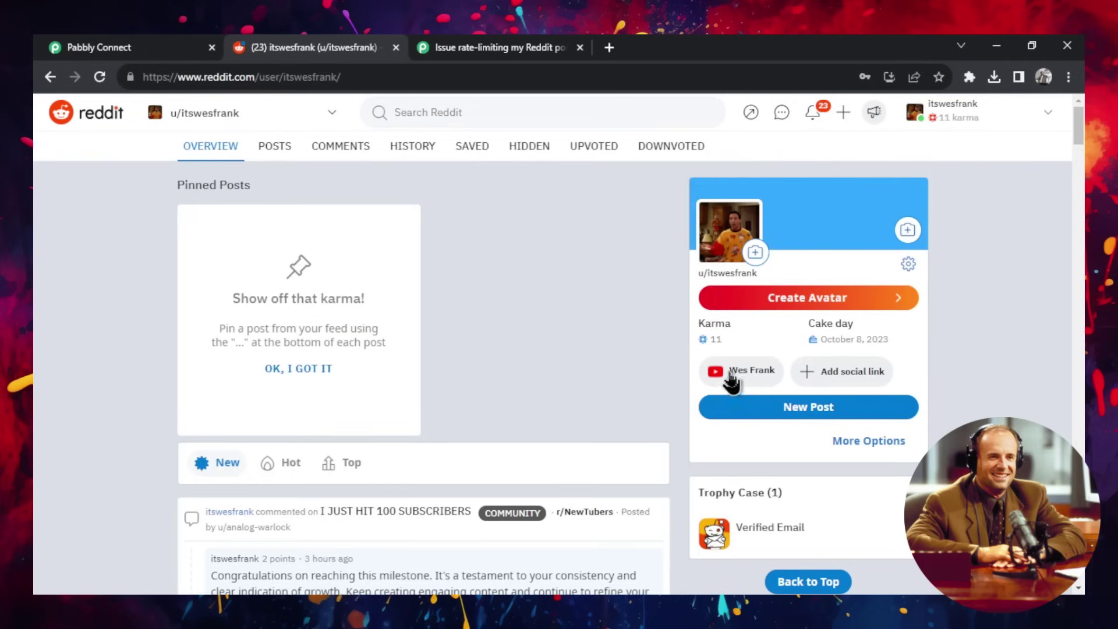
pyautogui.click(753, 374)
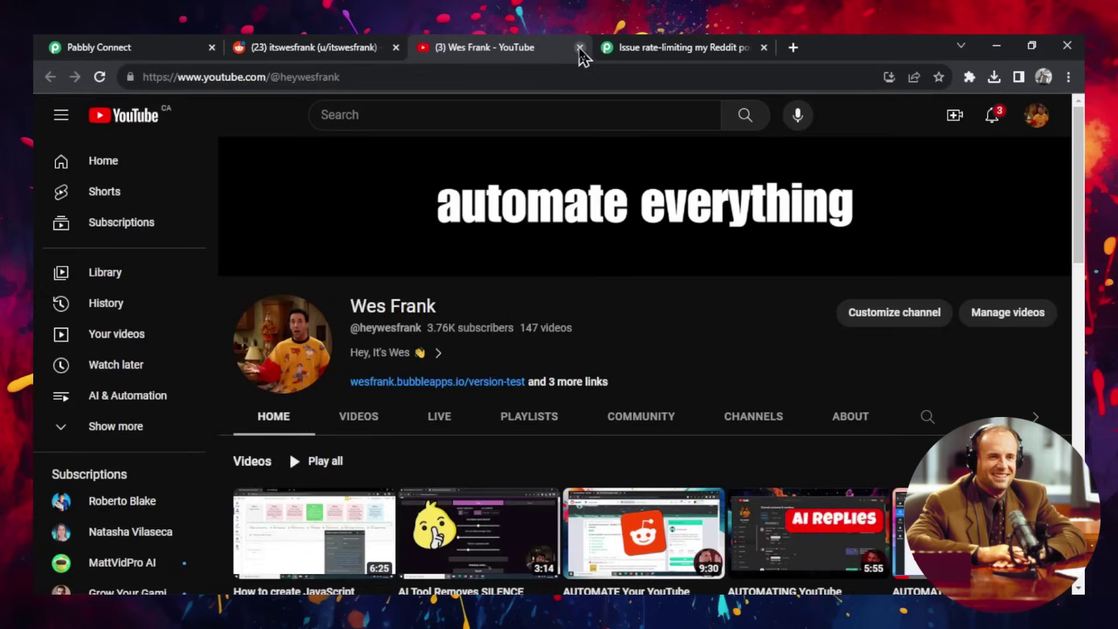
pyautogui.click(579, 47)
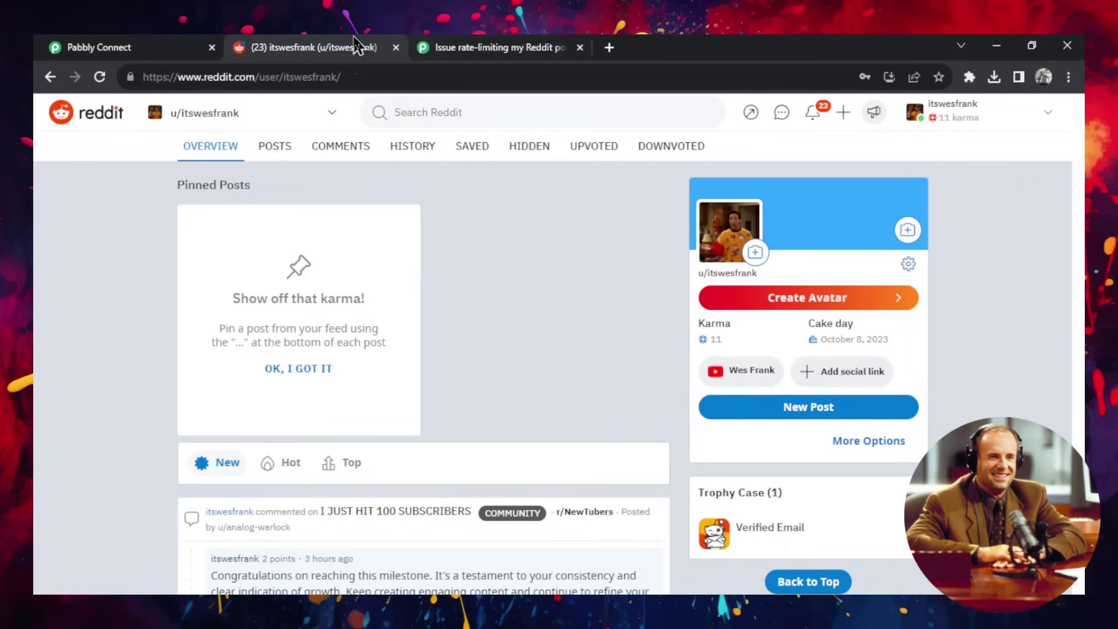
pyautogui.click(50, 76)
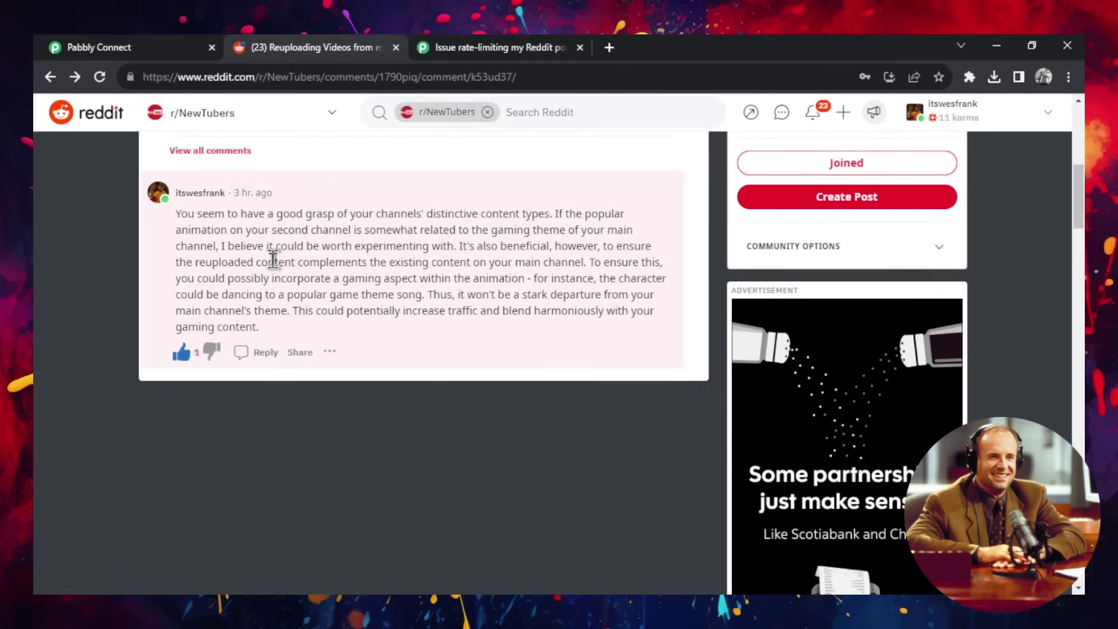
pyautogui.scroll(2, 273, 258)
pyautogui.scroll(5, 413, 421)
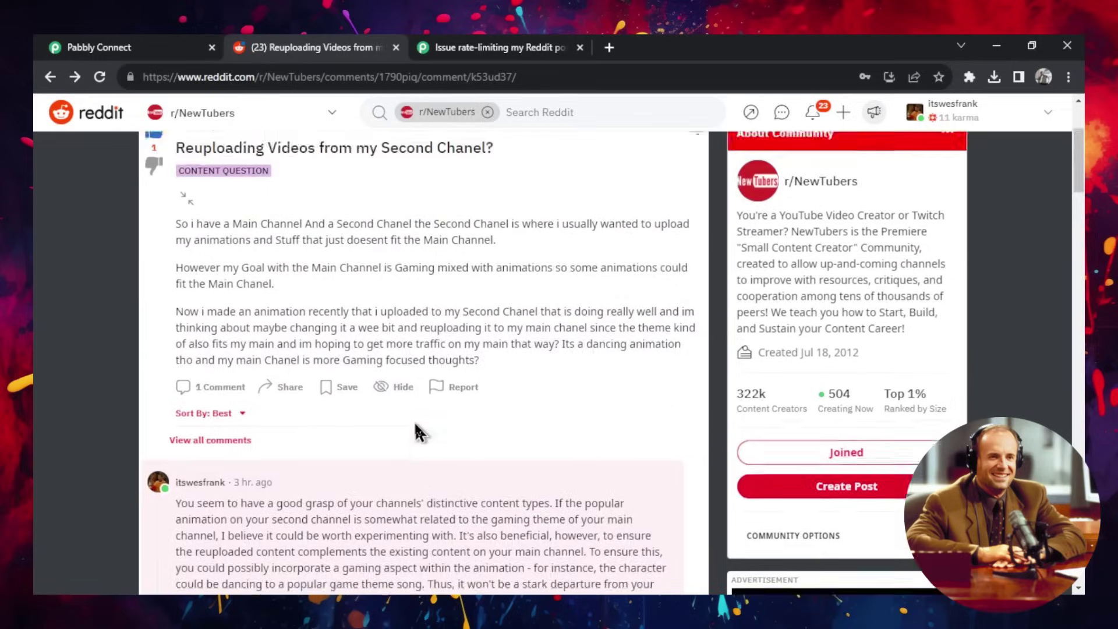
pyautogui.scroll(-1, 505, 474)
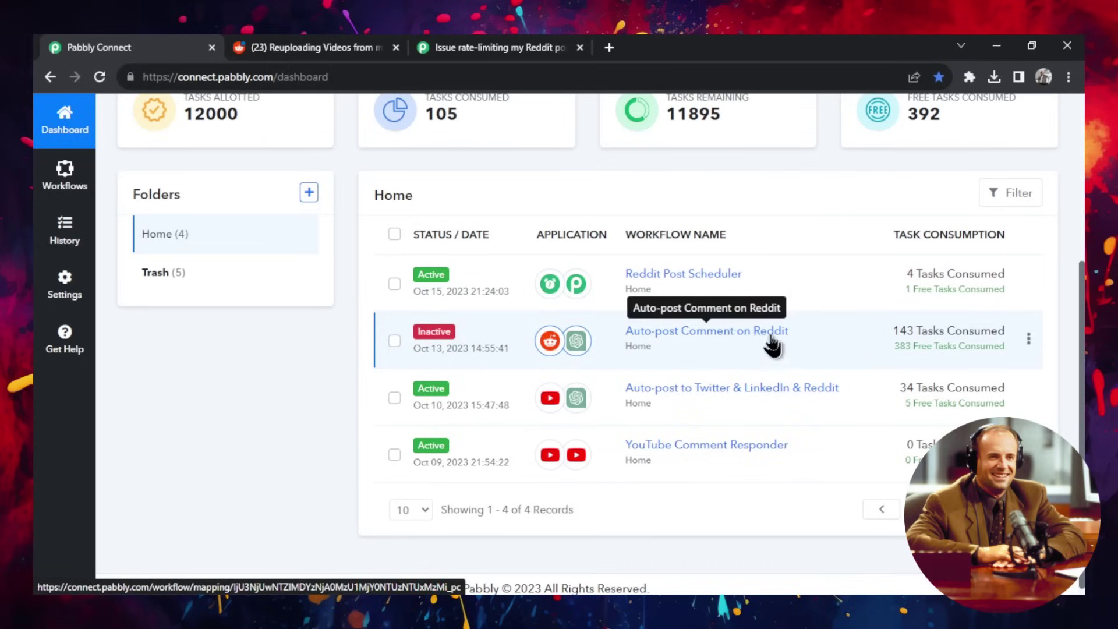
# Open the Auto-post Comment on Reddit workflow and inspect its Reddit New Post trigger settings.
pyautogui.click(731, 342)
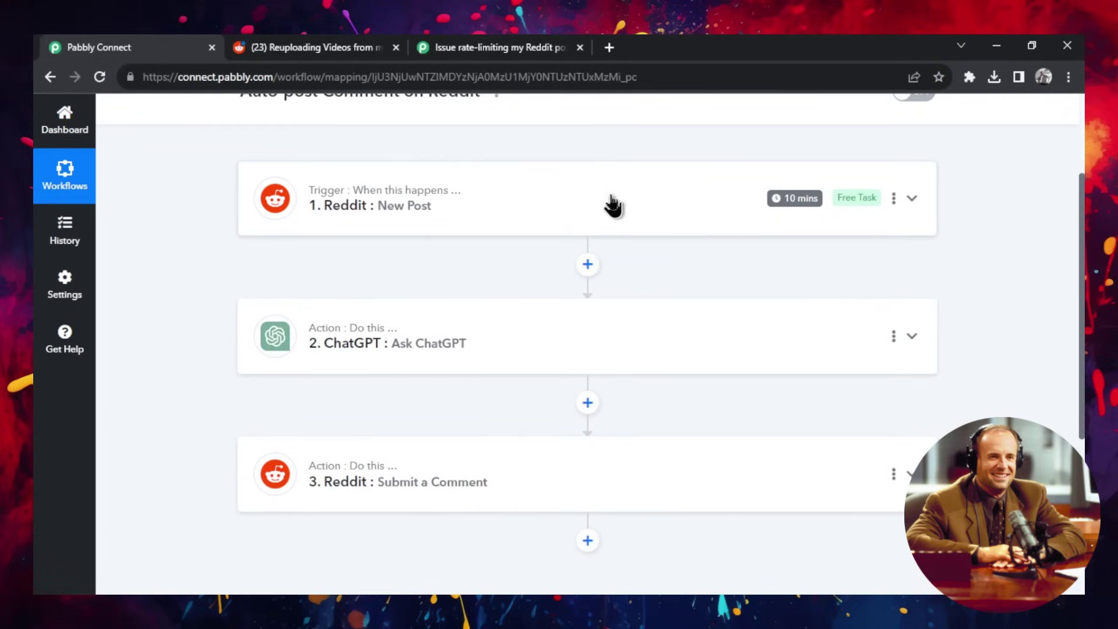
pyautogui.click(579, 200)
pyautogui.scroll(-3, 337, 336)
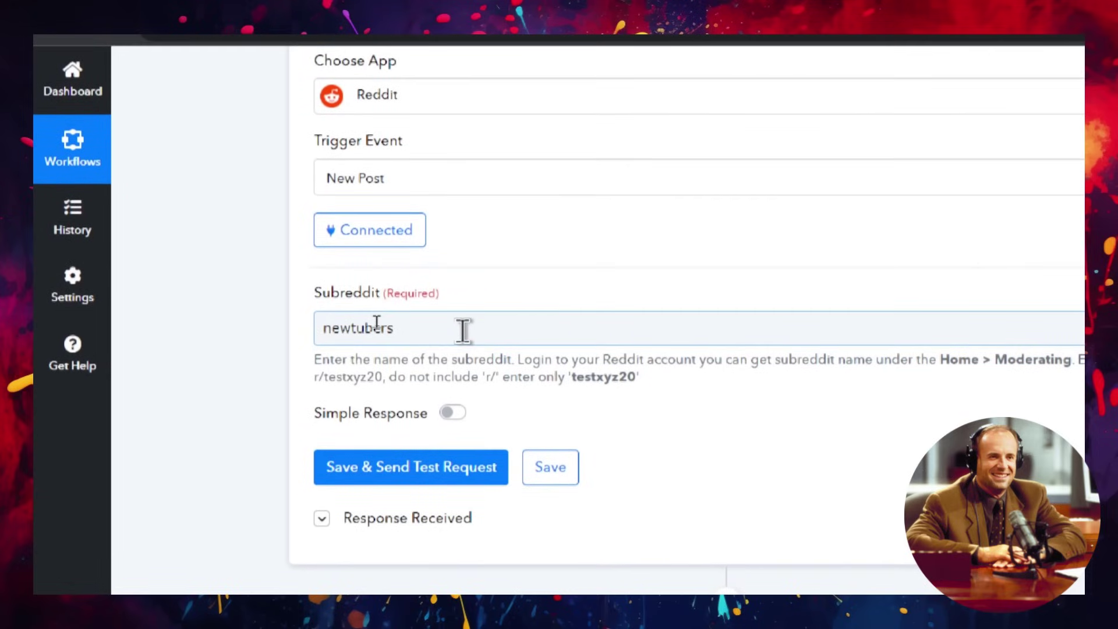
pyautogui.scroll(3, 437, 329)
pyautogui.click(911, 249)
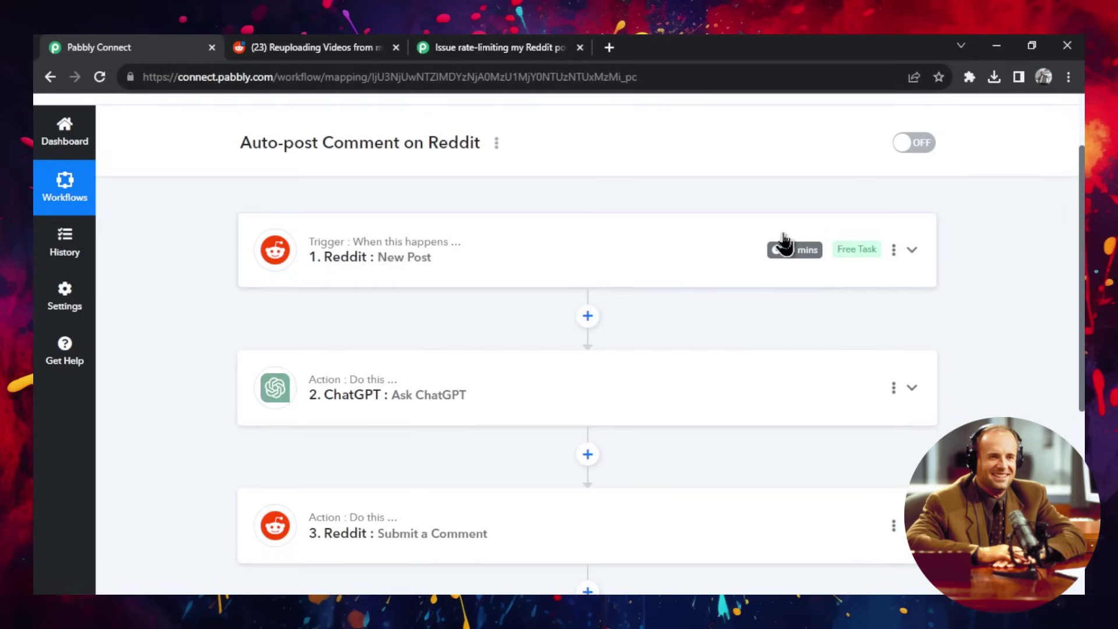
pyautogui.scroll(-2, 678, 349)
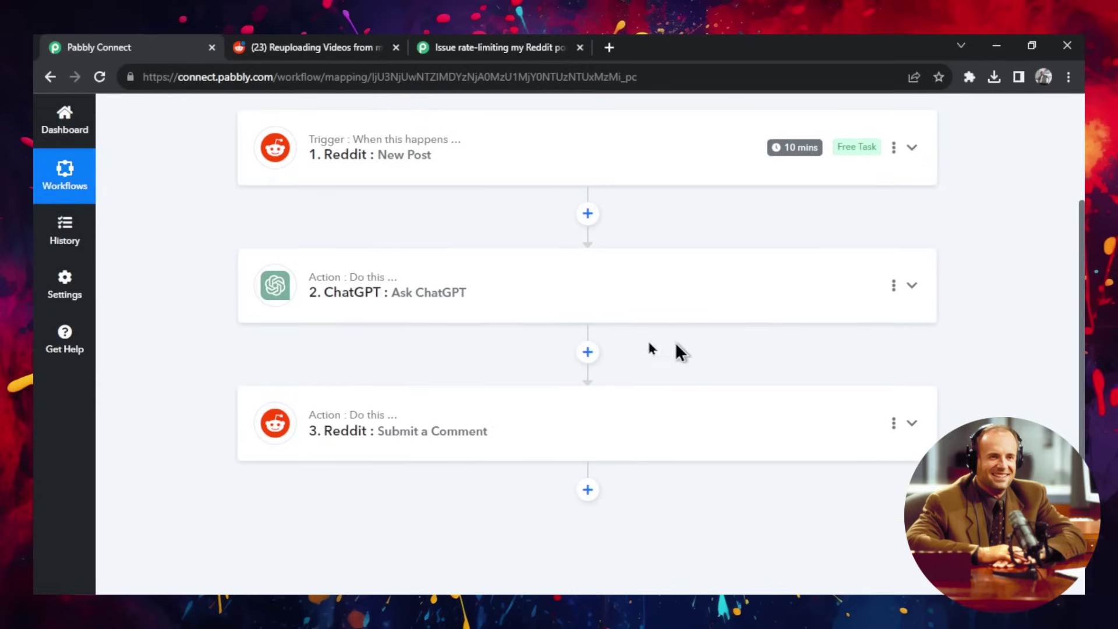
# Reopen the Reddit New Post trigger and fetch a sample post from newtubers.
pyautogui.click(539, 305)
pyautogui.click(912, 185)
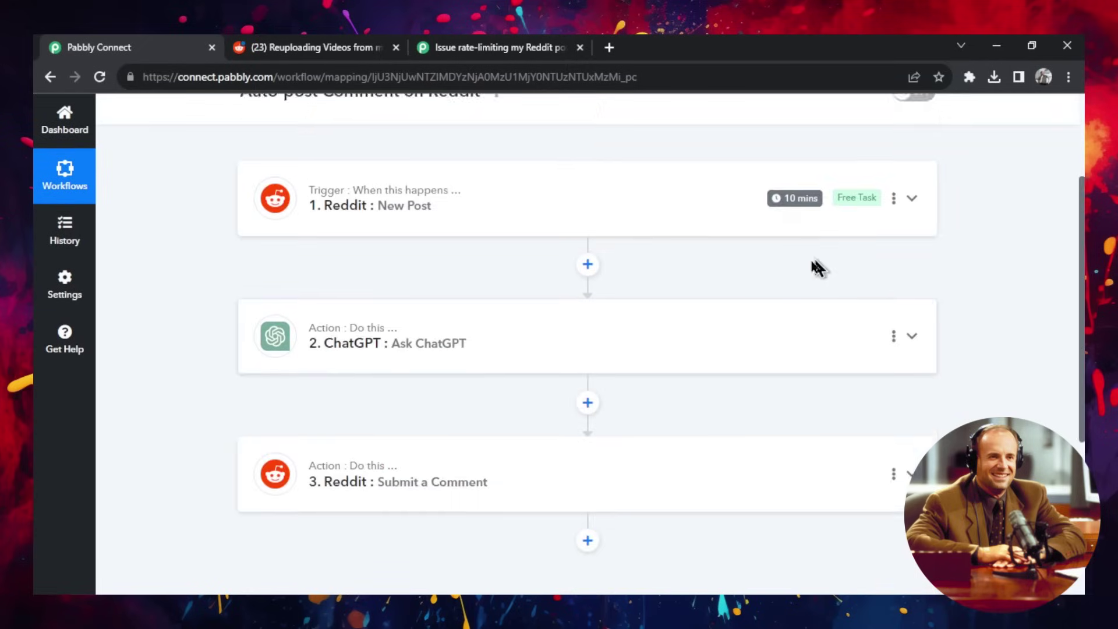
pyautogui.click(569, 219)
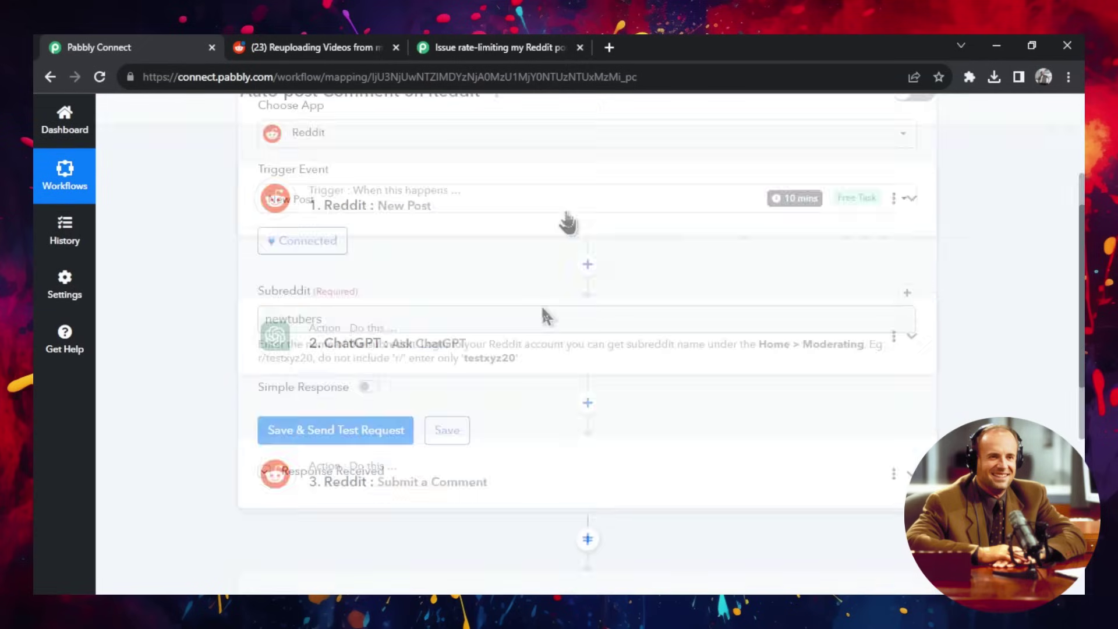
pyautogui.click(377, 431)
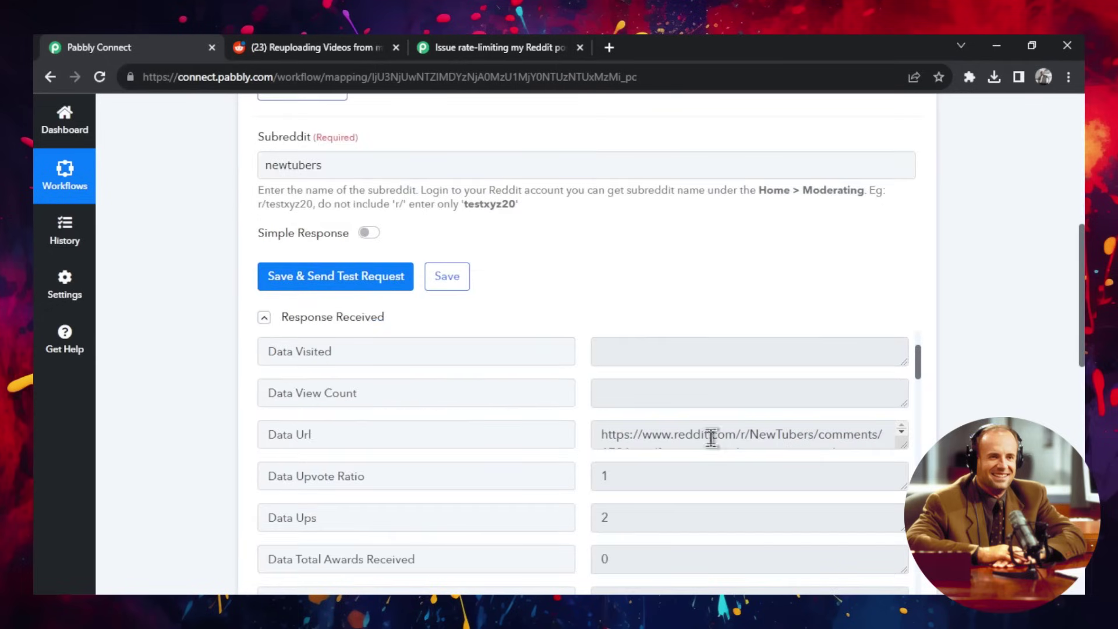
pyautogui.click(805, 434)
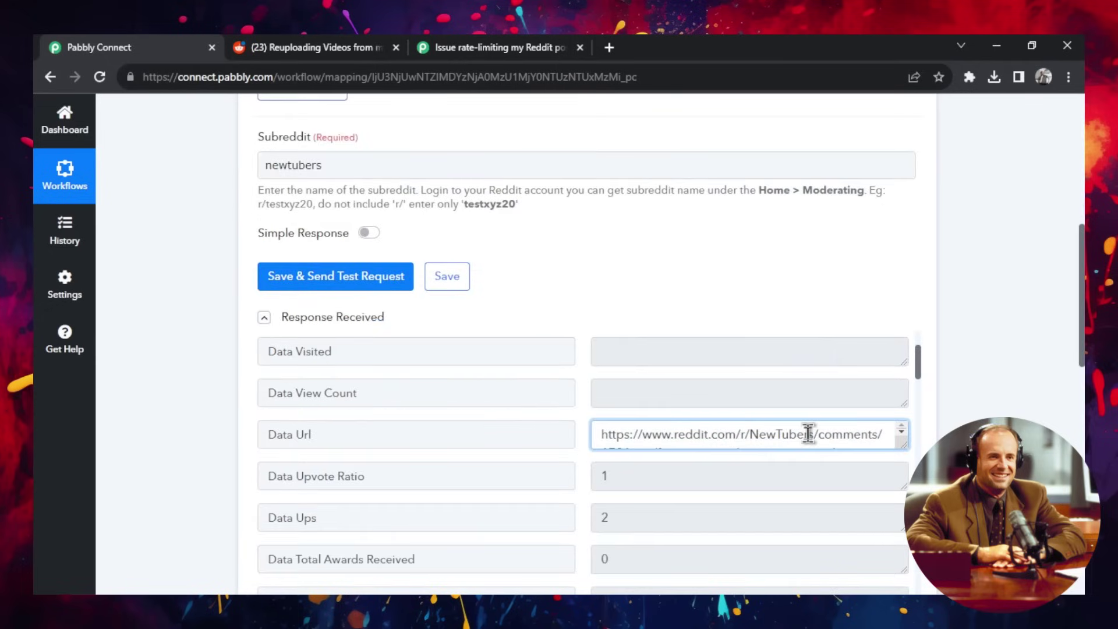
# Select the sample post's Data Title and Data Selftext values in the test response.
pyautogui.scroll(-2, 803, 434)
pyautogui.scroll(2, 804, 434)
pyautogui.scroll(-3, 582, 349)
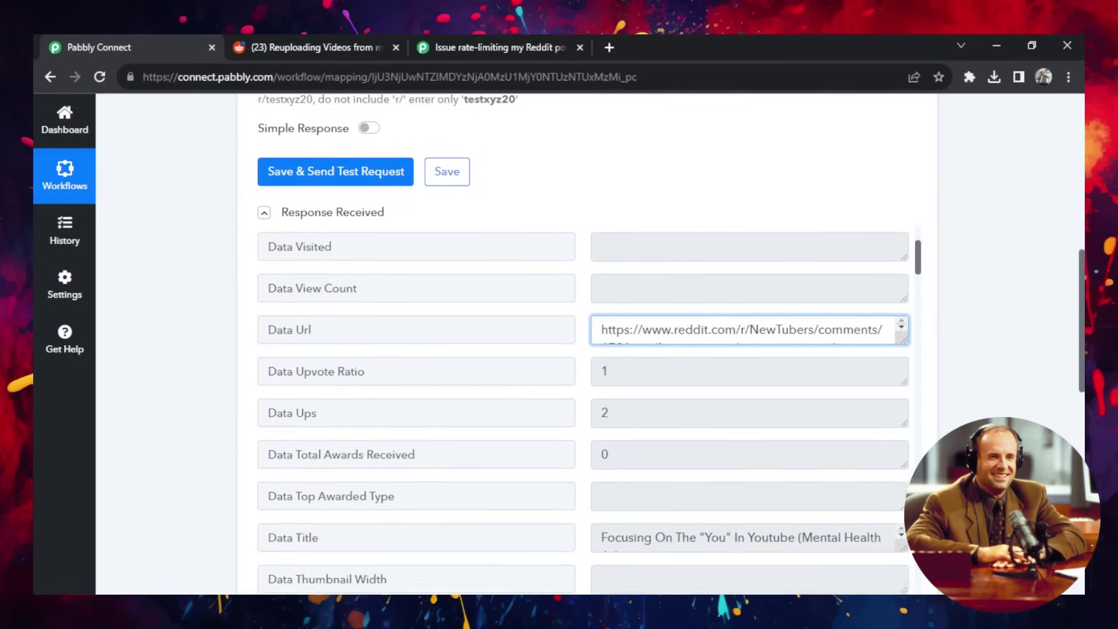
pyautogui.scroll(-2, 903, 382)
pyautogui.click(903, 382)
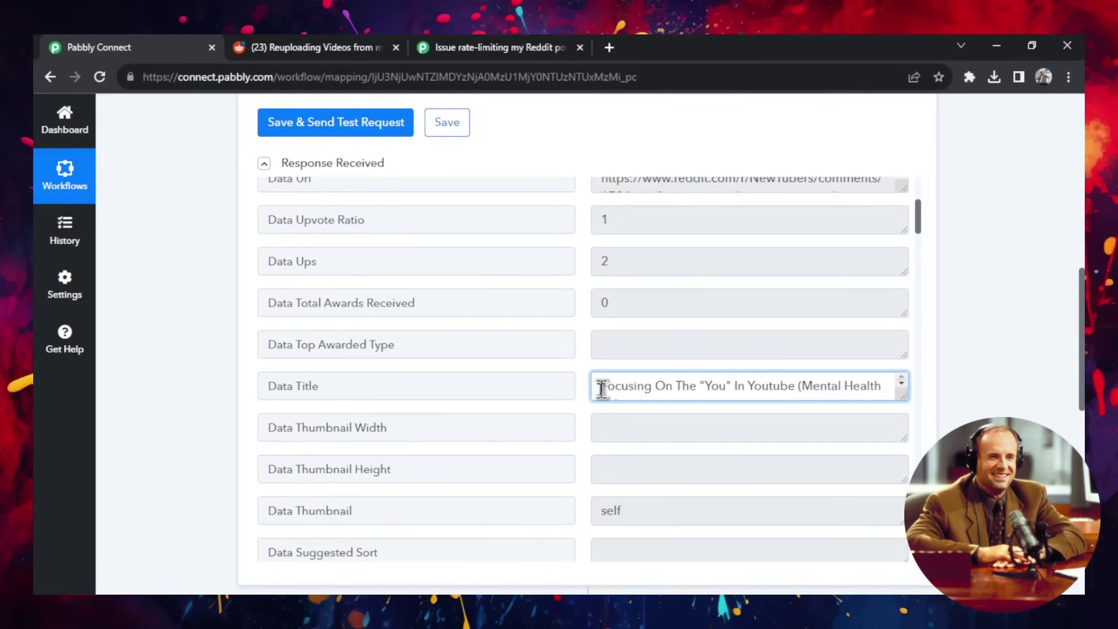
pyautogui.moveTo(599, 385); pyautogui.dragTo(738, 408)
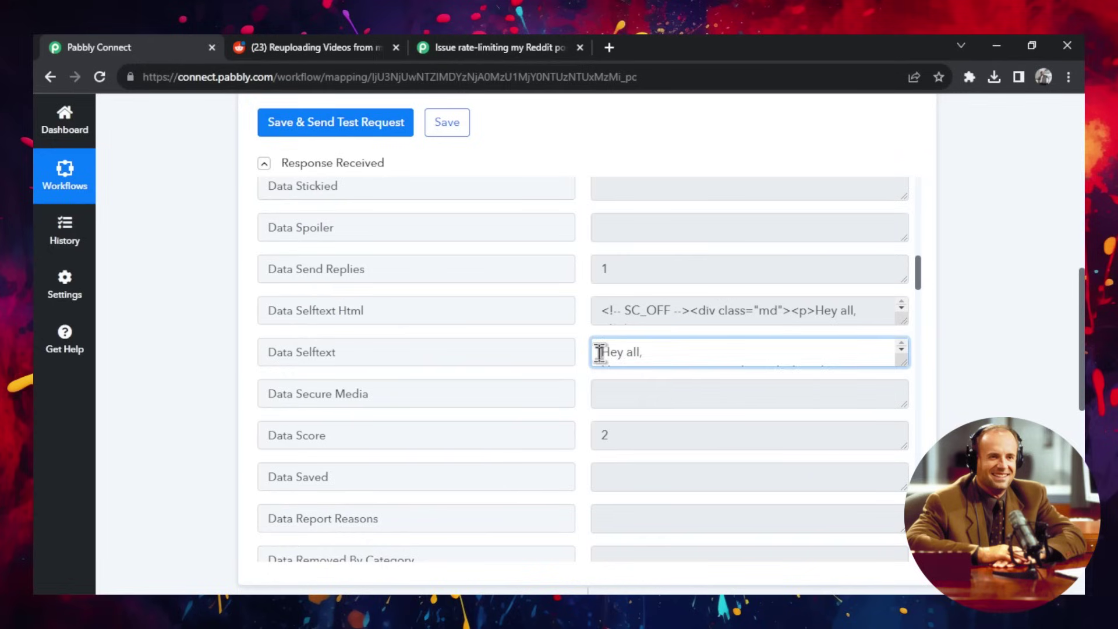
pyautogui.moveTo(600, 351); pyautogui.dragTo(836, 395)
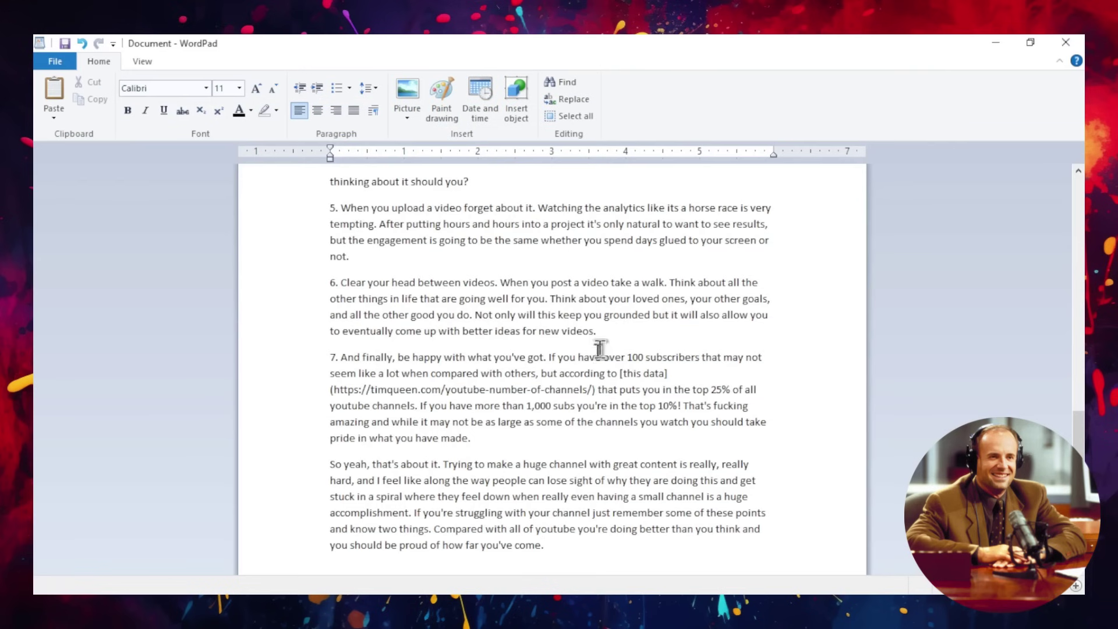
# Scroll through the pasted post in WordPad, then collapse Pabbly's Reddit New Post step.
pyautogui.scroll(5, 576, 399)
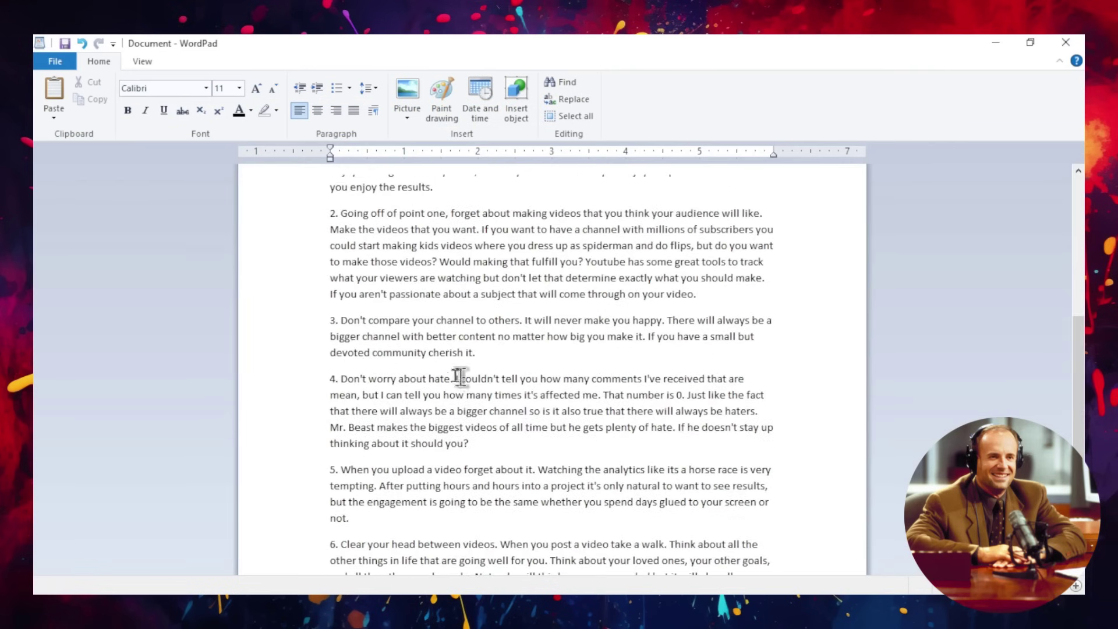
pyautogui.scroll(2, 642, 366)
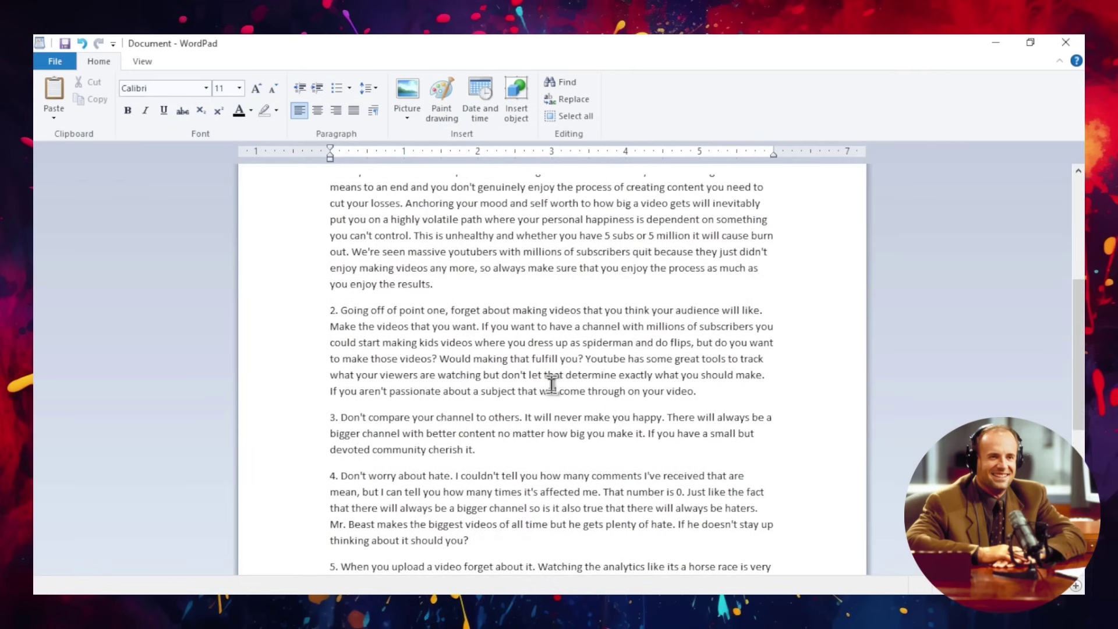
pyautogui.scroll(8, 551, 384)
pyautogui.scroll(-7, 524, 369)
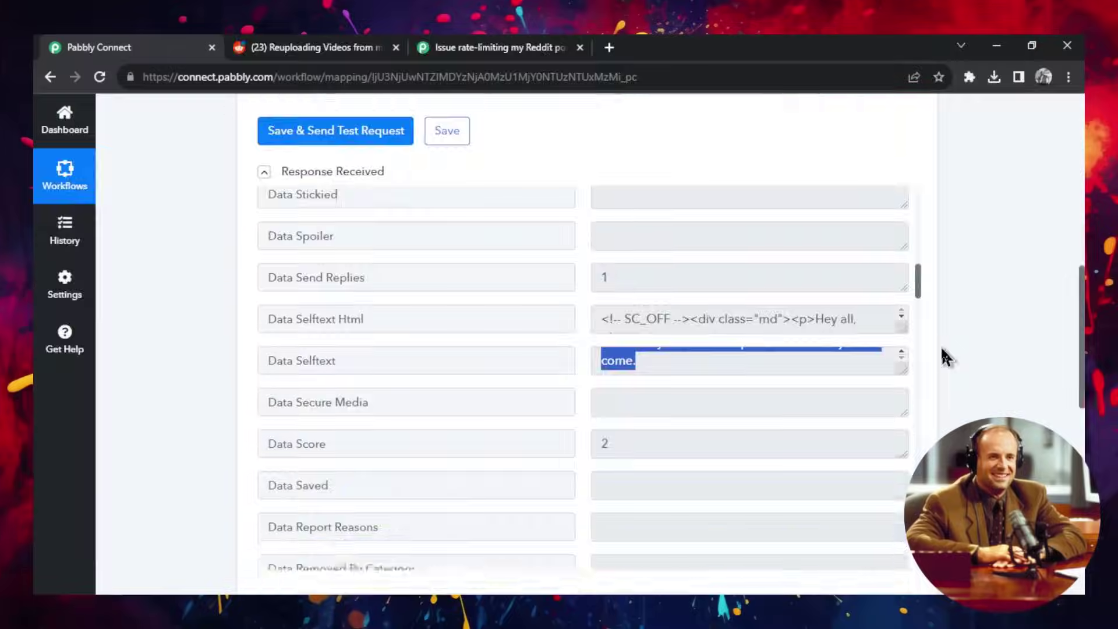
pyautogui.scroll(7, 926, 355)
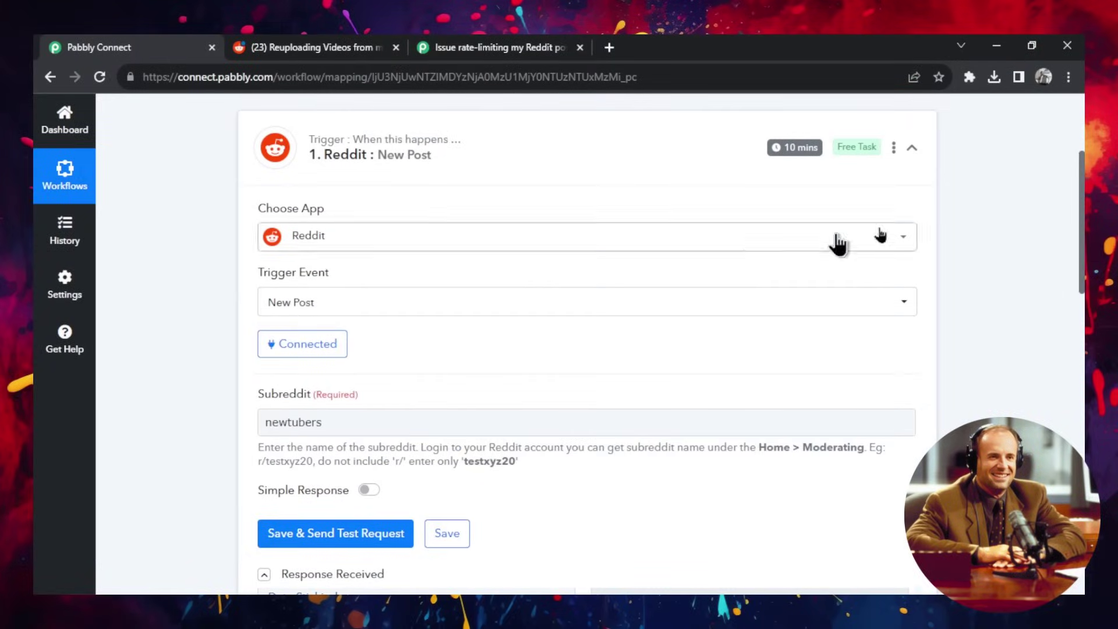
pyautogui.click(912, 148)
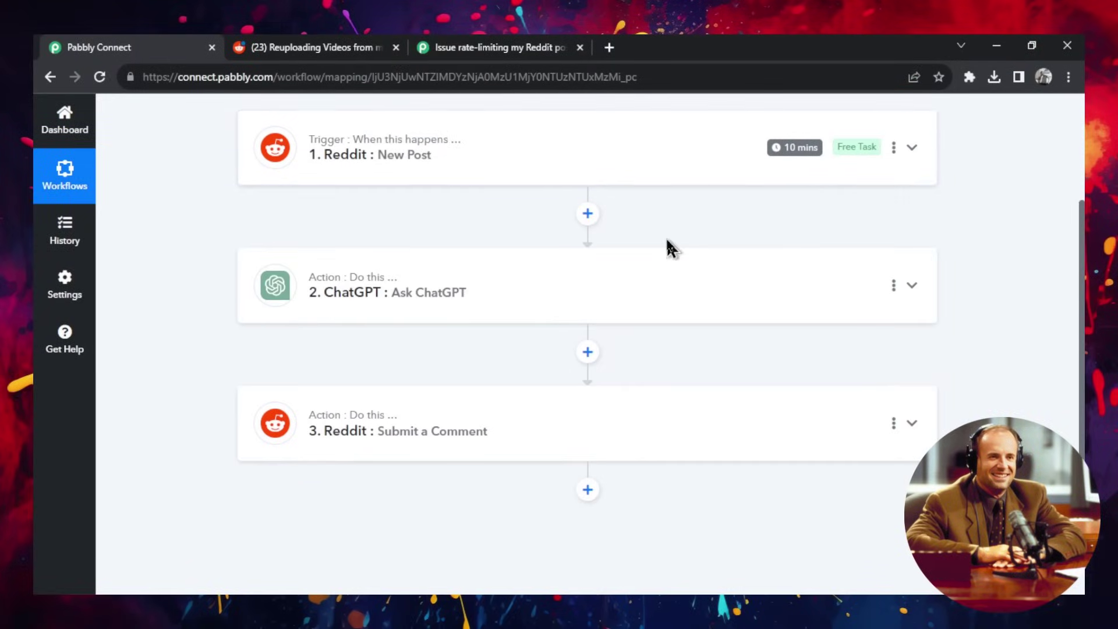
# Expand the Ask ChatGPT step and scroll down to its Prompt field.
pyautogui.scroll(-1, 646, 253)
pyautogui.click(610, 240)
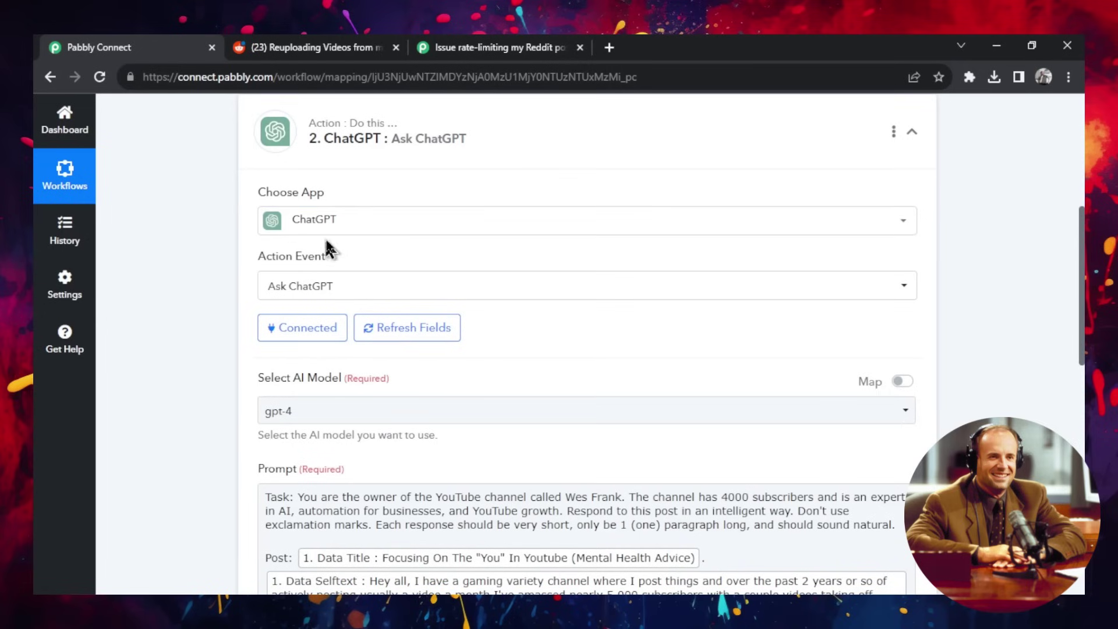
pyautogui.scroll(-3, 524, 317)
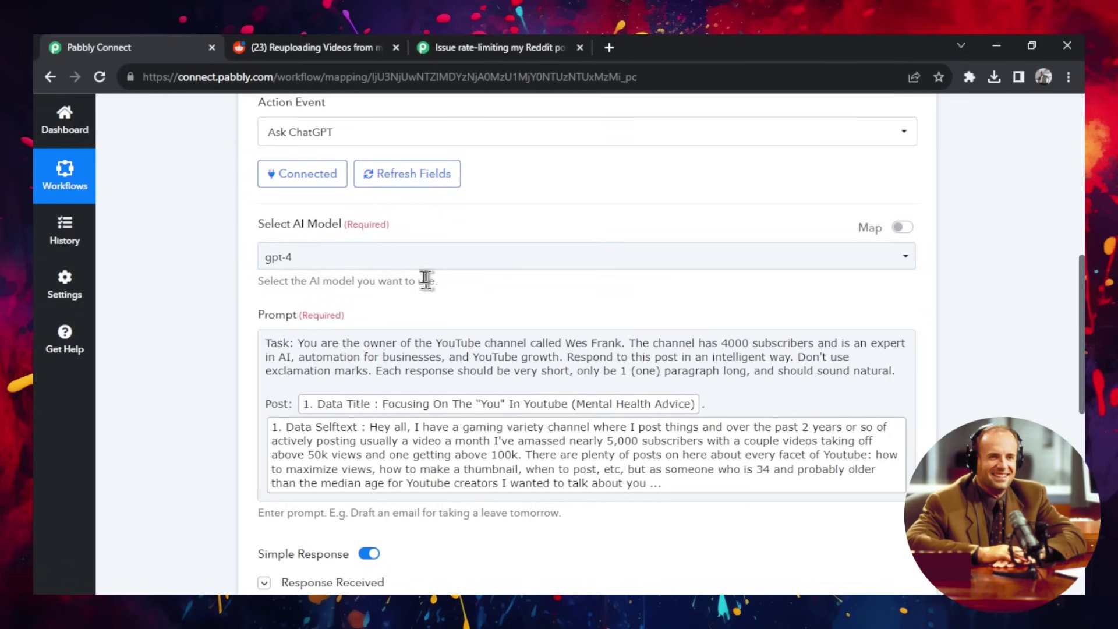
pyautogui.scroll(-2, 425, 280)
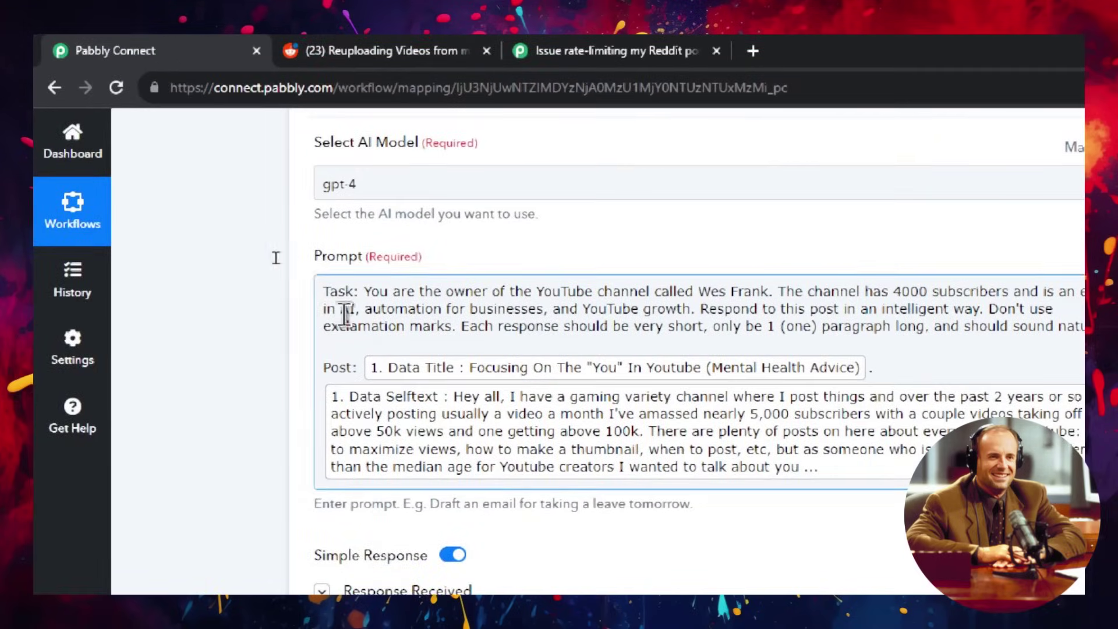
# Highlight the prompt's expertise, one-paragraph, sound-natural, channel-name and very-short-response instructions.
pyautogui.moveTo(326, 312); pyautogui.dragTo(638, 318)
pyautogui.moveTo(560, 317); pyautogui.dragTo(599, 313)
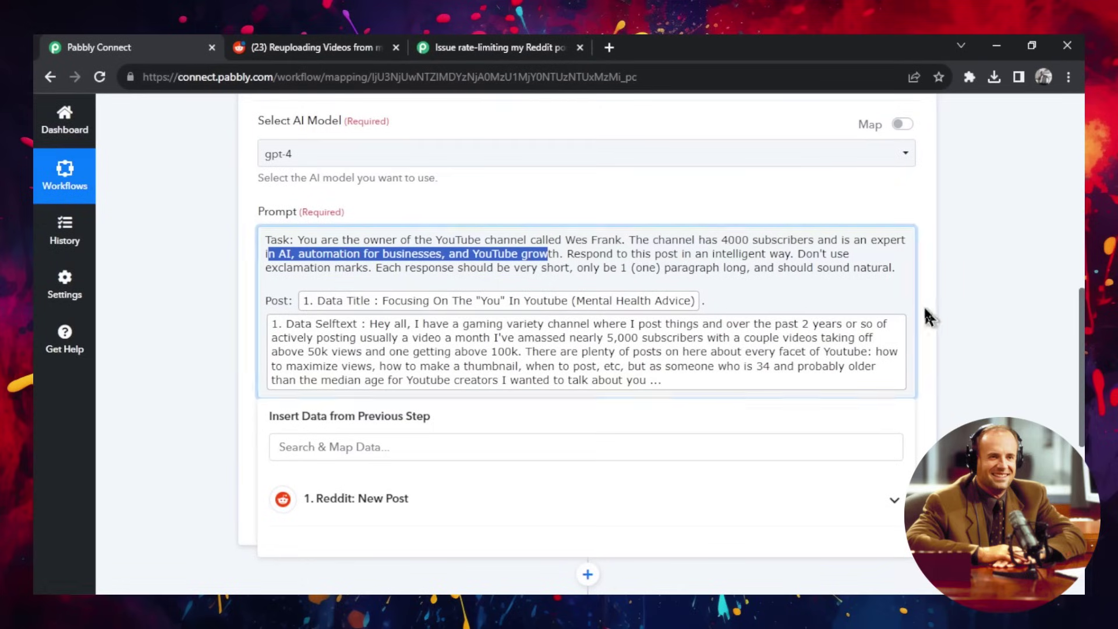
pyautogui.click(378, 267)
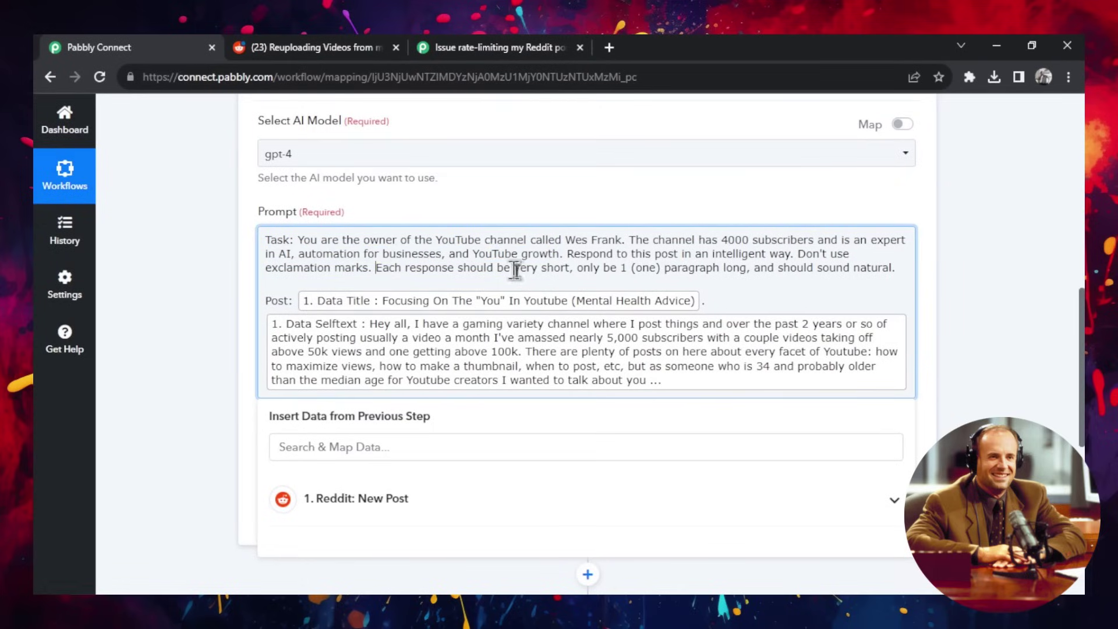
pyautogui.moveTo(578, 270); pyautogui.dragTo(896, 269)
pyautogui.click(795, 251)
pyautogui.moveTo(567, 239); pyautogui.dragTo(627, 238)
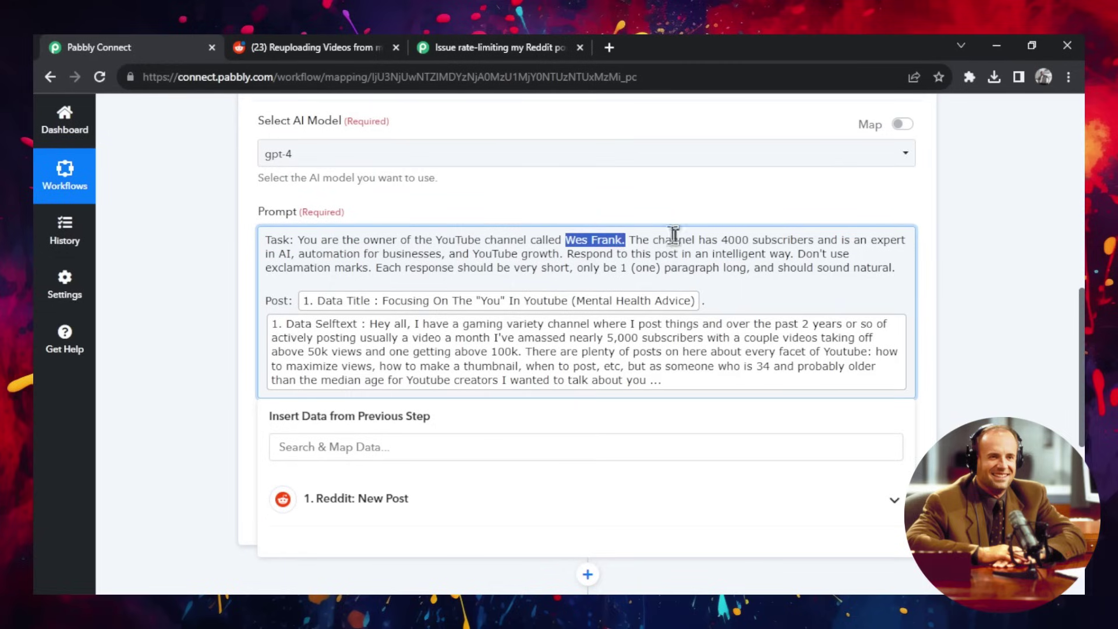
pyautogui.moveTo(375, 268); pyautogui.dragTo(569, 268)
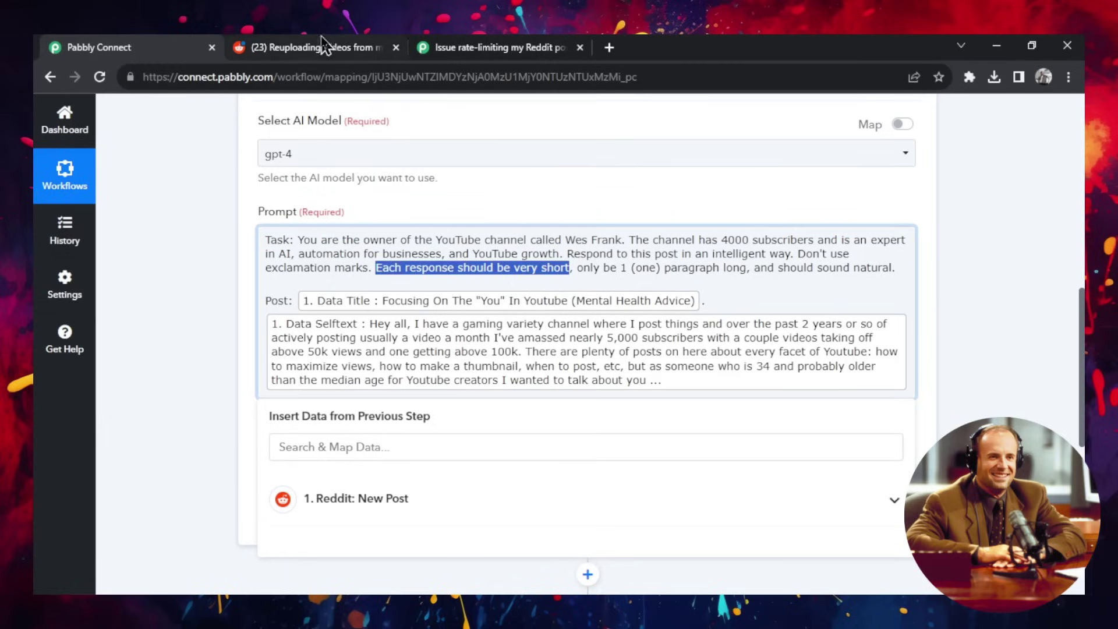
pyautogui.click(324, 45)
pyautogui.scroll(-5, 497, 466)
pyautogui.scroll(3, 491, 474)
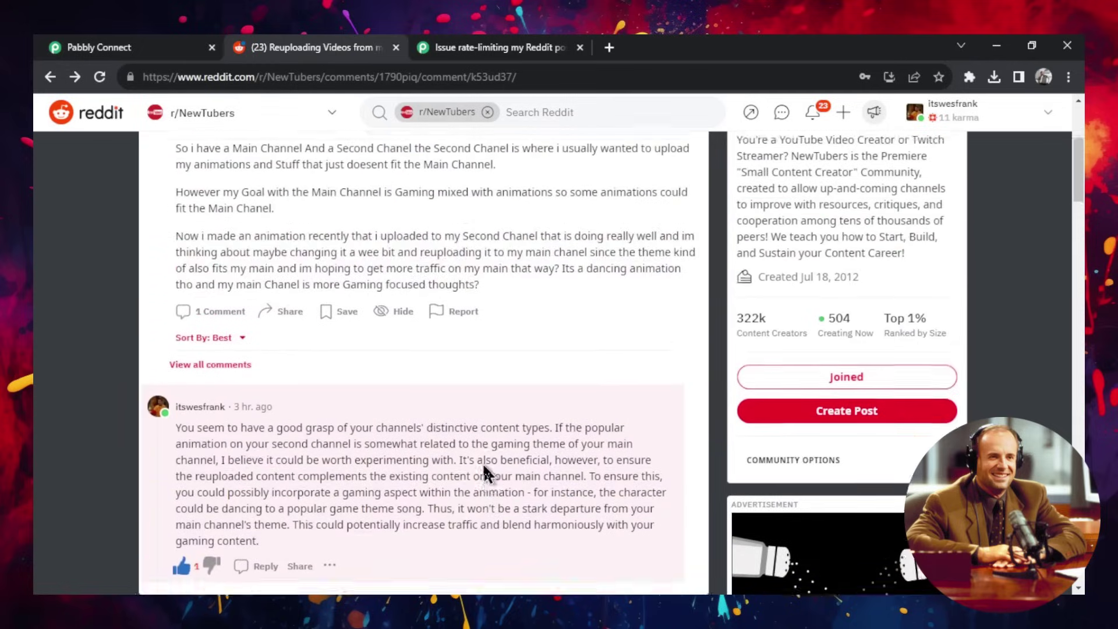
pyautogui.scroll(3, 413, 297)
pyautogui.scroll(-2, 404, 346)
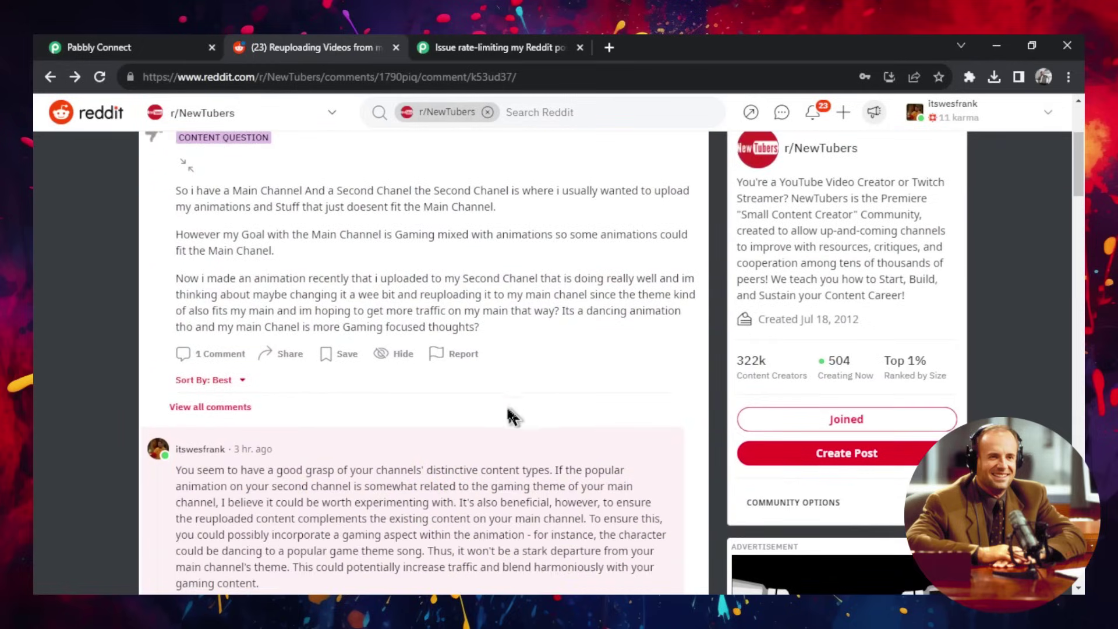
pyautogui.scroll(-3, 510, 414)
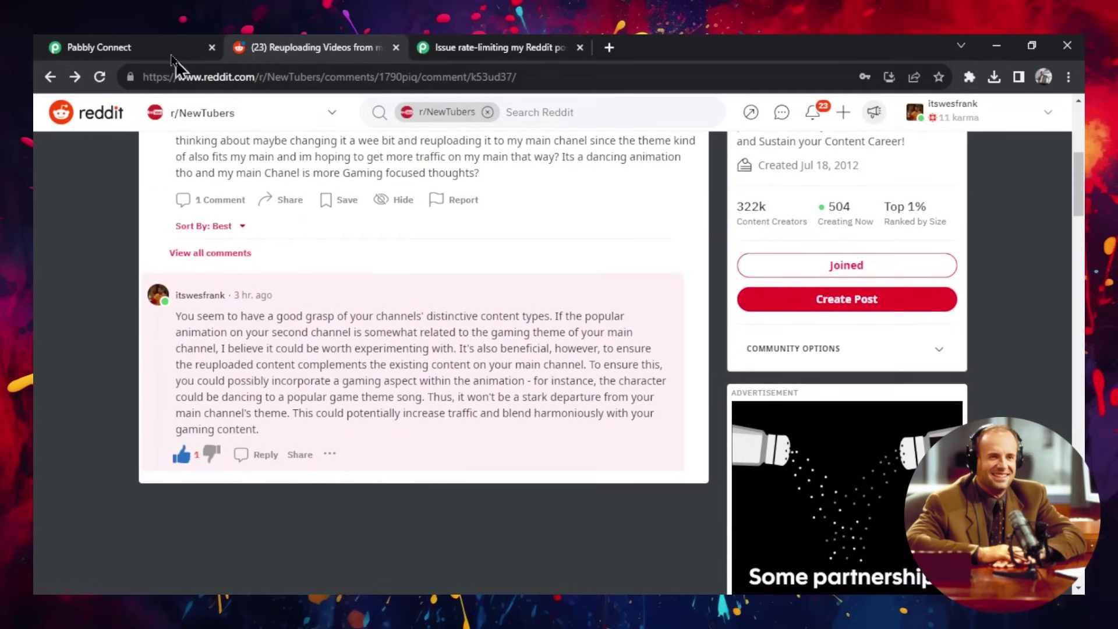
pyautogui.click(171, 52)
pyautogui.moveTo(577, 267); pyautogui.dragTo(740, 269)
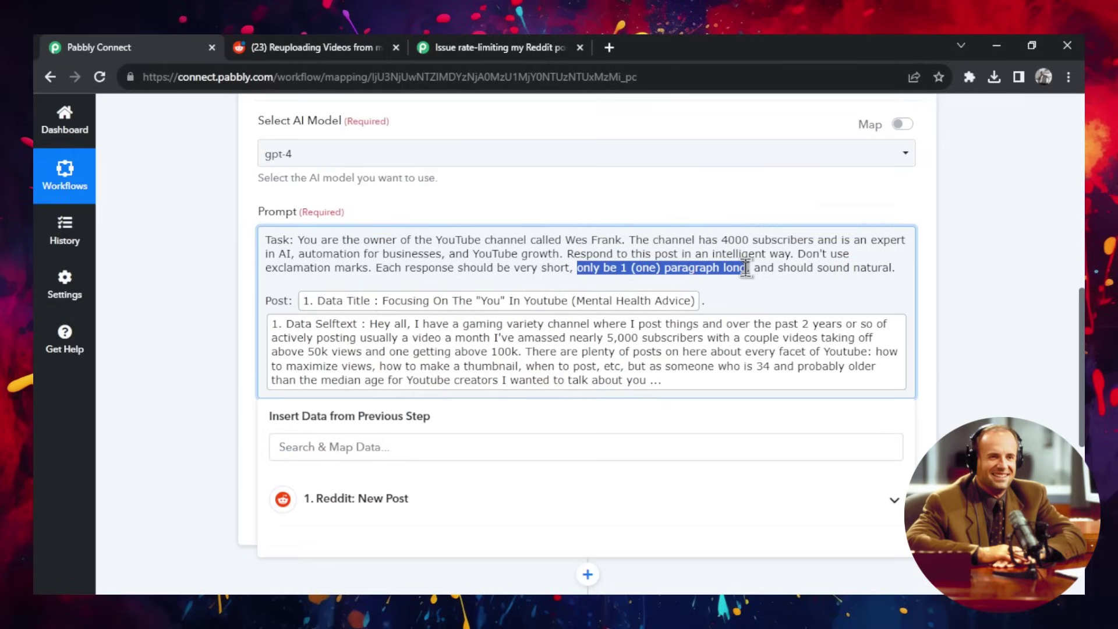
# Show the ChatGPT test response and select the generated reply in Choices 0 Message Content.
pyautogui.click(329, 46)
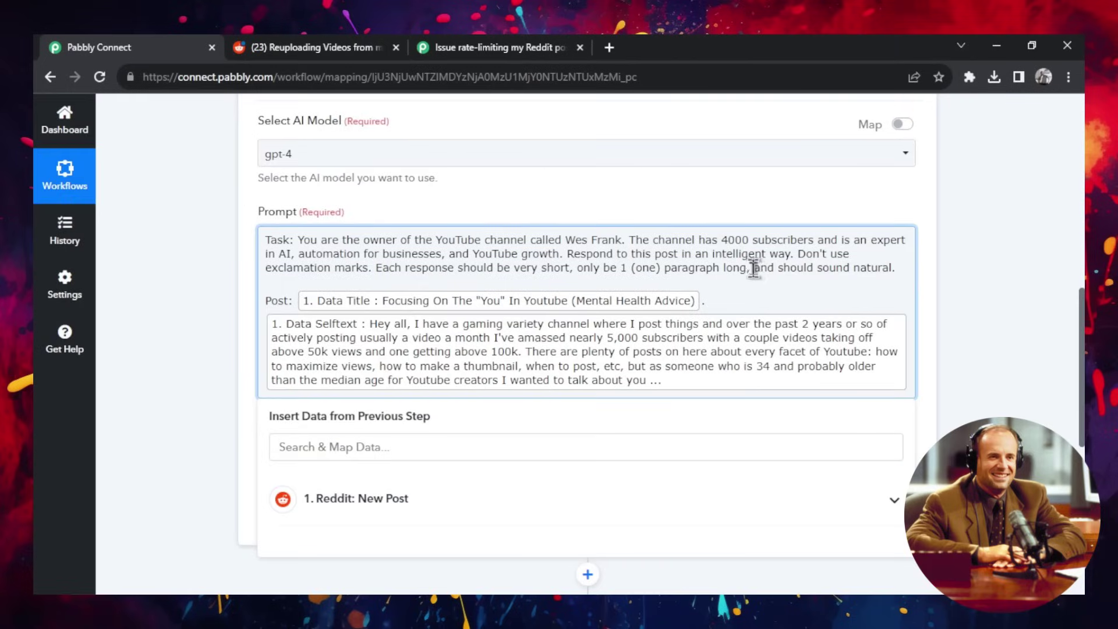
pyautogui.moveTo(753, 268); pyautogui.dragTo(870, 273)
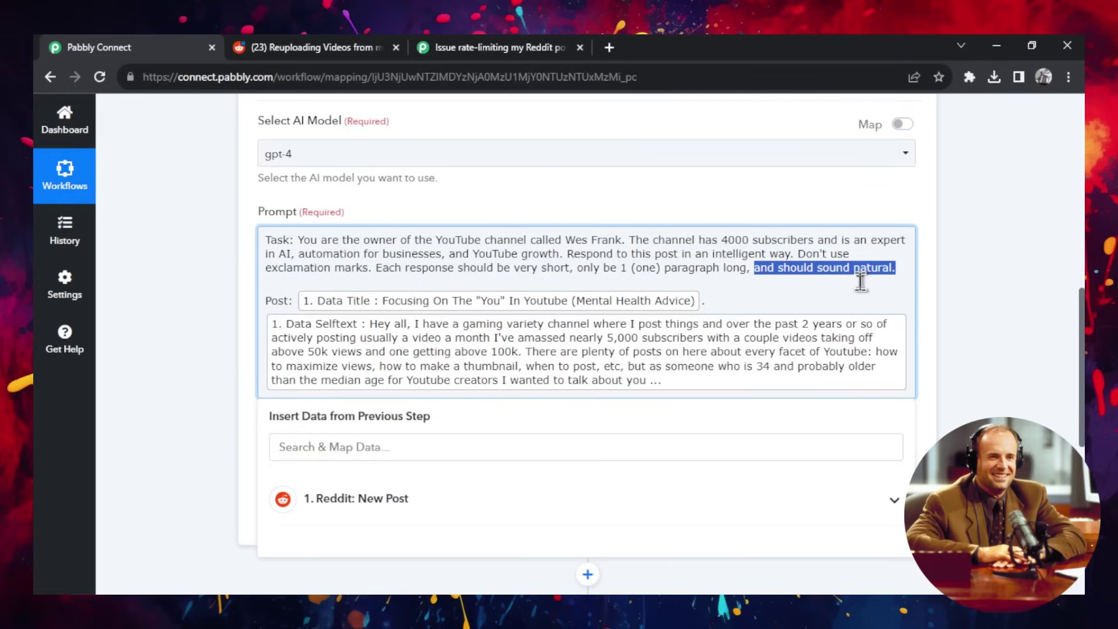
pyautogui.scroll(-1, 737, 249)
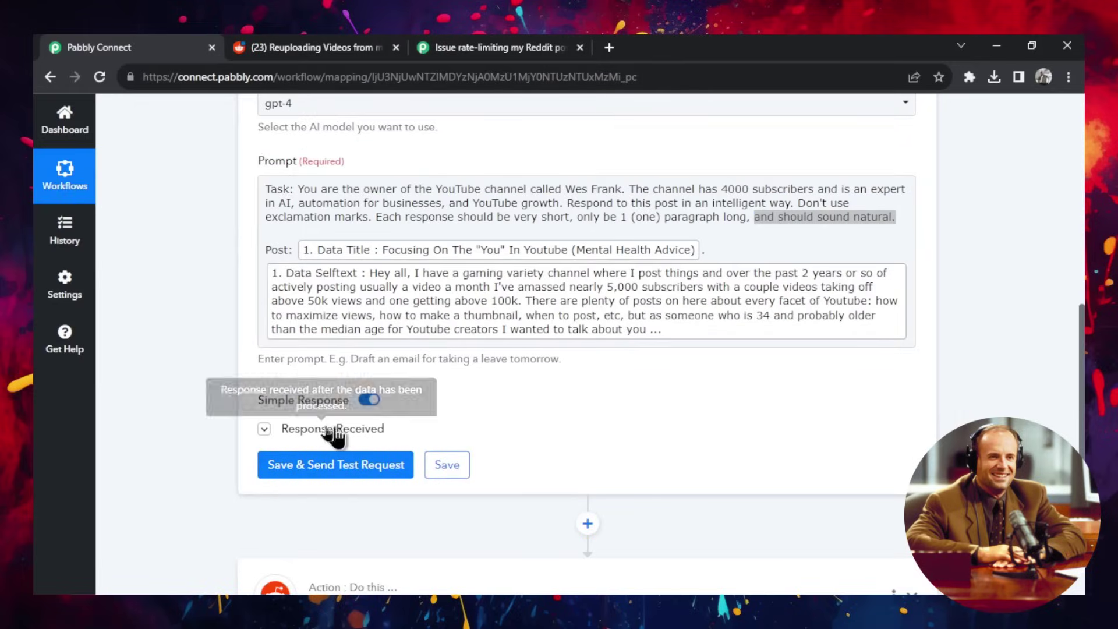
pyautogui.click(264, 429)
pyautogui.scroll(-5, 757, 395)
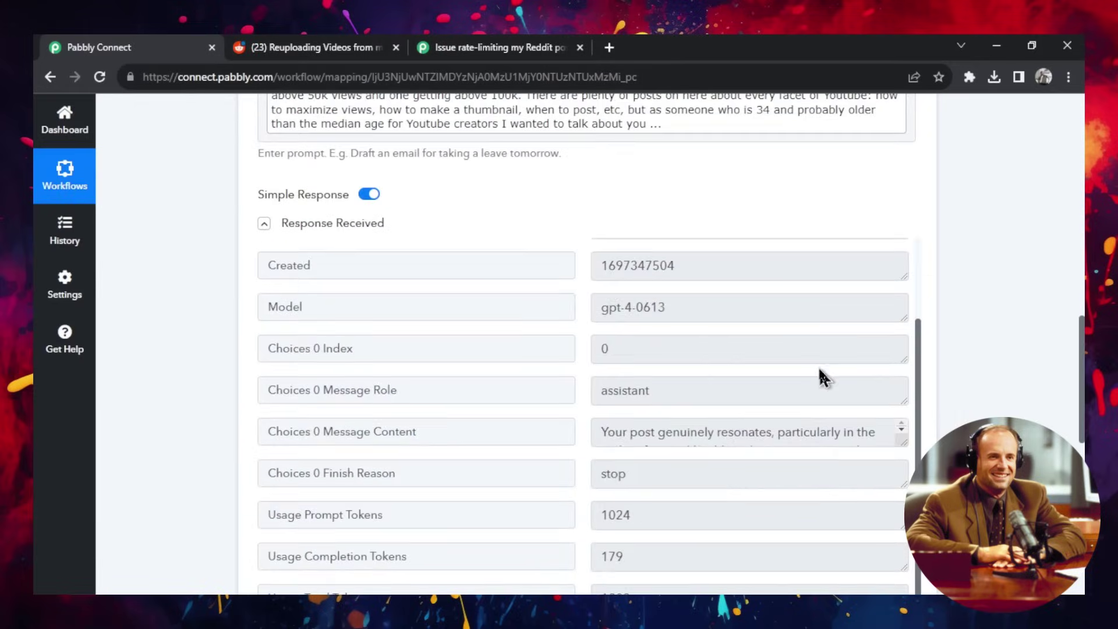
pyautogui.click(792, 421)
pyautogui.moveTo(598, 431); pyautogui.dragTo(838, 462)
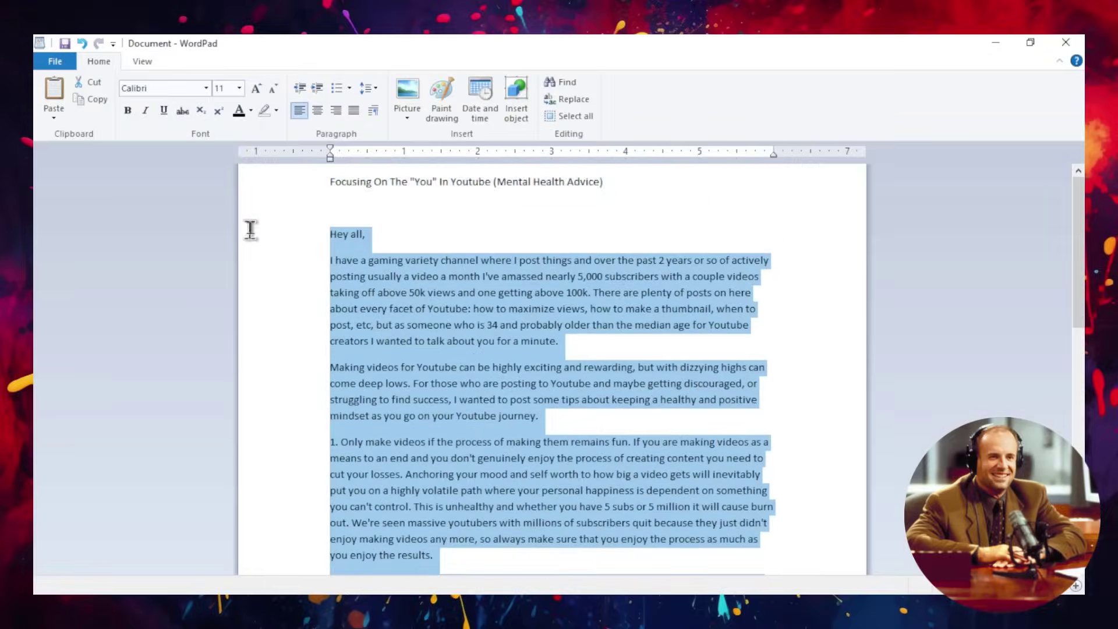
# Paste the ChatGPT reply over the Reddit post in WordPad and read through it.
pyautogui.moveTo(249, 229); pyautogui.dragTo(244, 189)
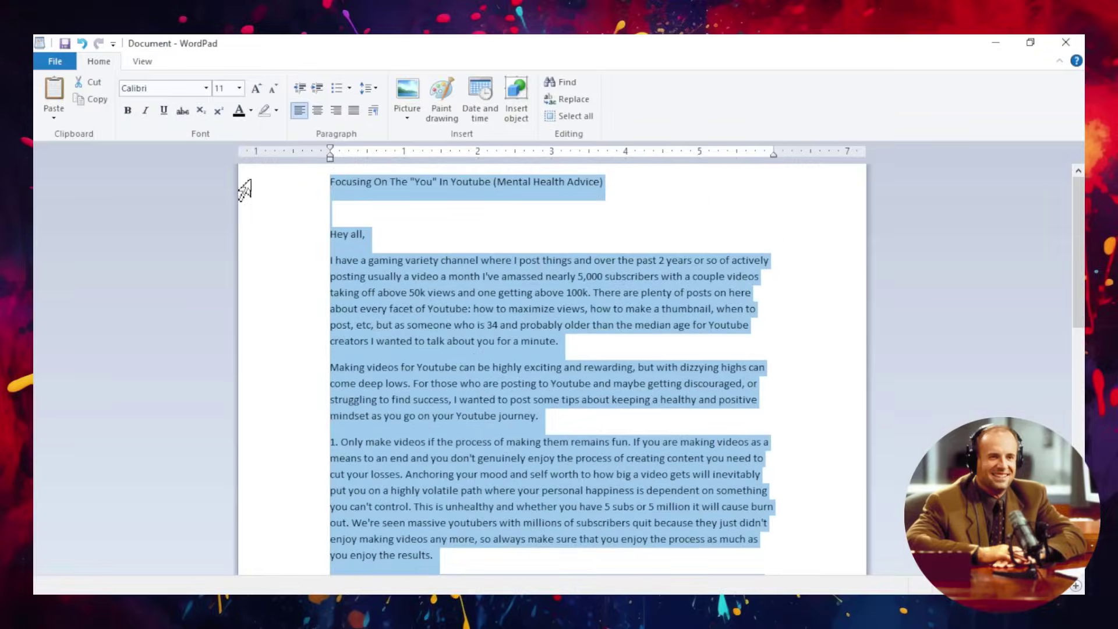
pyautogui.write("Your post genuinely resonates, particularly in the realm of mental health and content creation. As someone who operates a YouTube channel focusing on AI and automation for businesses, I've found striking a balance to be crucial. The point you mentioned about not anchoring our mood and self worth to video success speaks volumes. It's essential to enjoy the process, not just the results. Reiterating your points, videos should be a reflection of our passion and not strictly data-led to cater to the audience. Your take on not comparing channels and handling hate is especially wise. While analytics are valuable, they shouldn't dominate our thoughts post-upload. Taking a break, reflecting, and finding contentment in our achievements helps maintain our mental health. It's notable that even small-scale channels rank higher than we often think. Thank you for this insightful reminder that maintaining a healthy mindset is as significant as creating engaging content.")
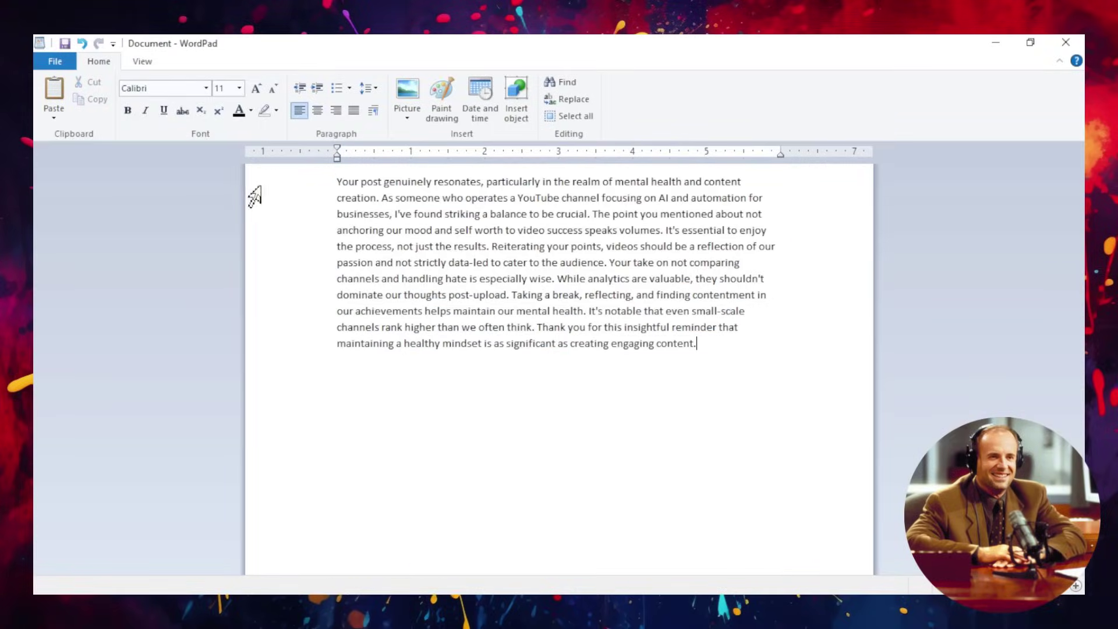
pyautogui.click(334, 183)
pyautogui.click(540, 185)
pyautogui.moveTo(388, 198)
pyautogui.mouseDown()
pyautogui.moveTo(711, 198)
pyautogui.moveTo(386, 216)
pyautogui.mouseUp()
pyautogui.click(415, 217)
pyautogui.moveTo(731, 342); pyautogui.dragTo(307, 192)
pyautogui.click(692, 291)
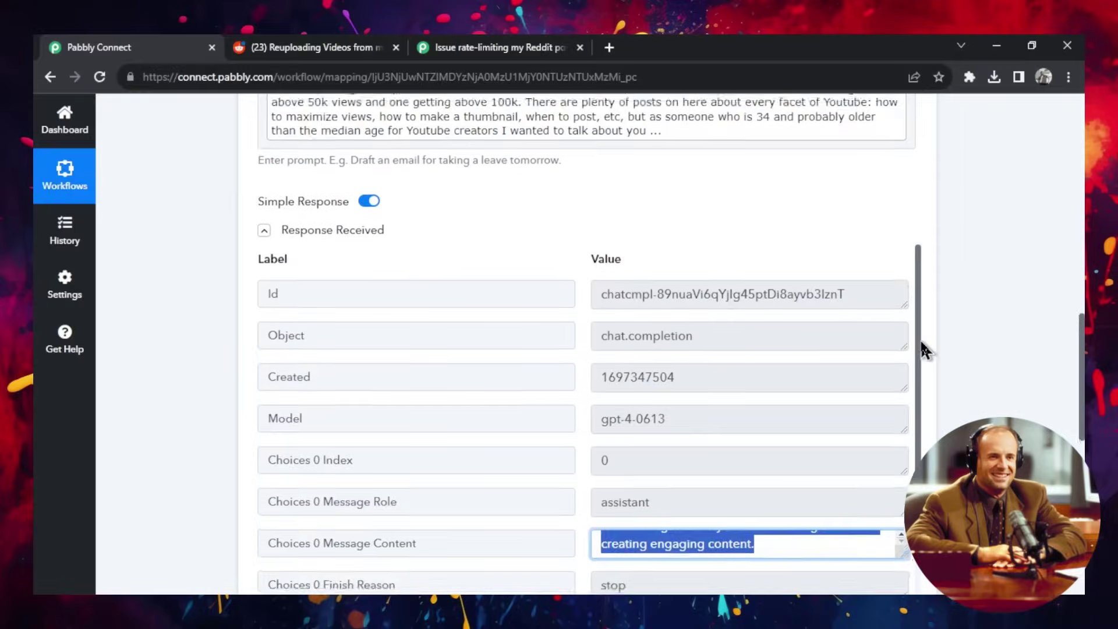
# Collapse Ask ChatGPT, expand Reddit Submit a Comment and check the Parent Link Fullname mapping.
pyautogui.scroll(10, 993, 353)
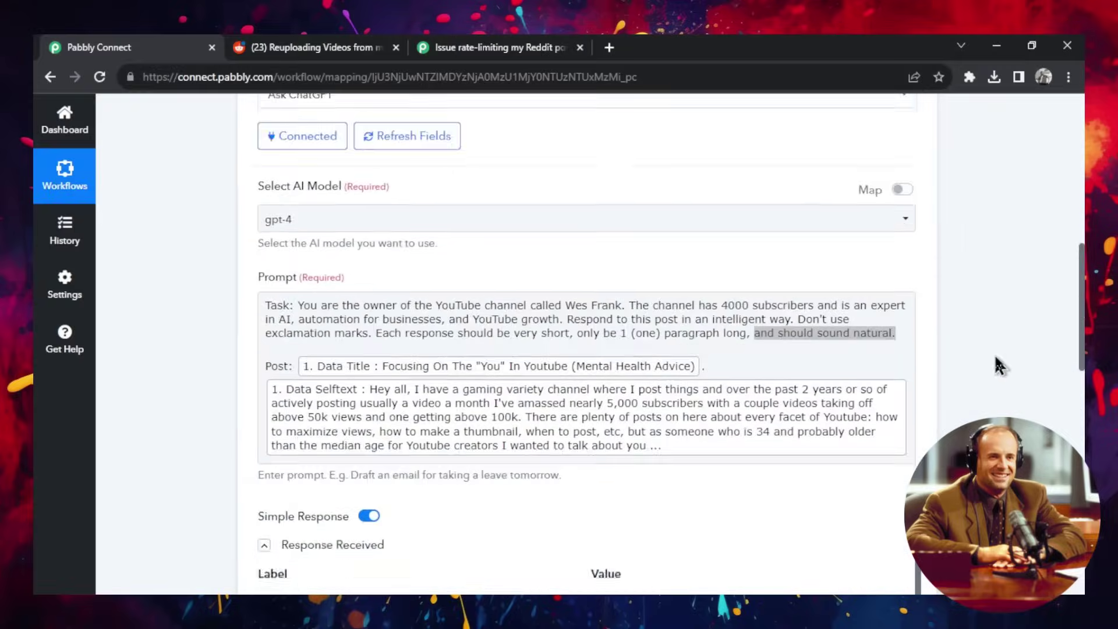
pyautogui.click(912, 183)
pyautogui.scroll(2, 421, 307)
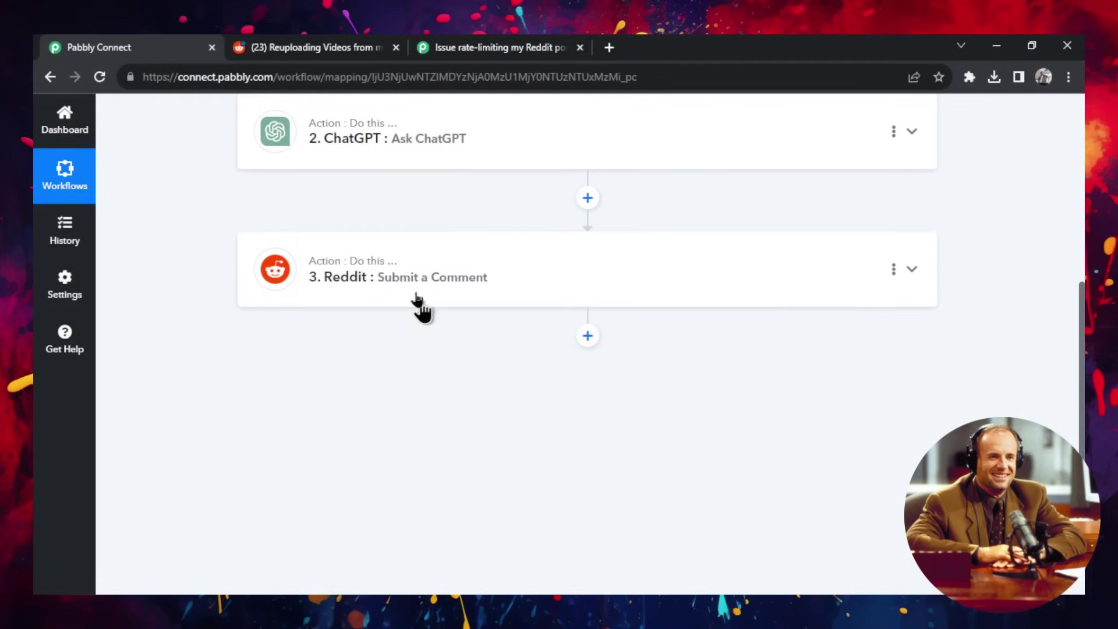
pyautogui.click(533, 292)
pyautogui.scroll(-5, 244, 227)
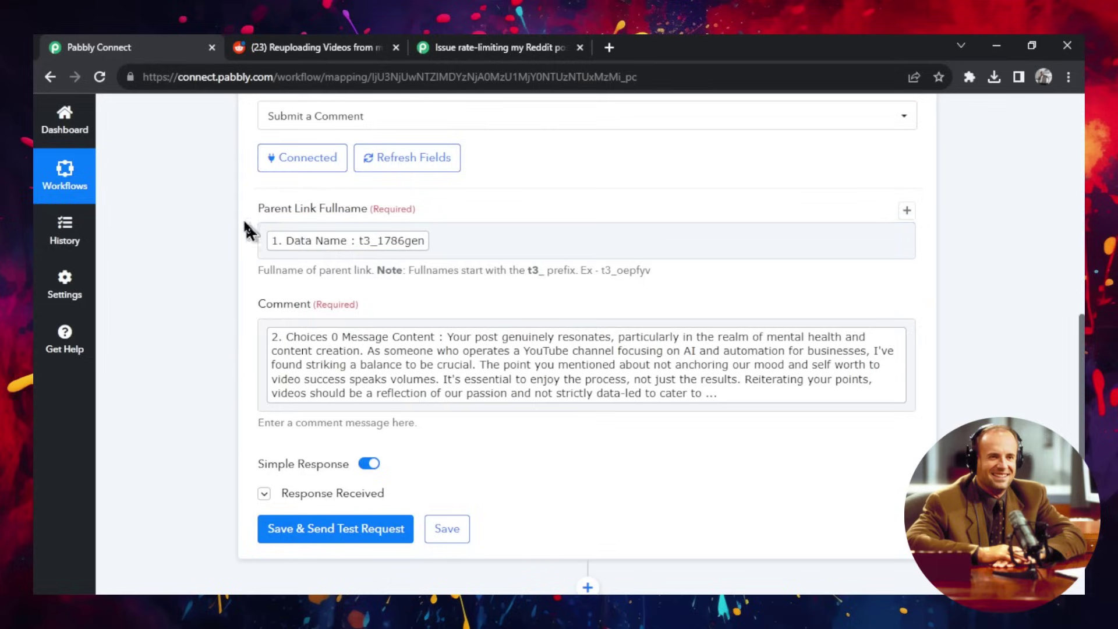
pyautogui.click(481, 245)
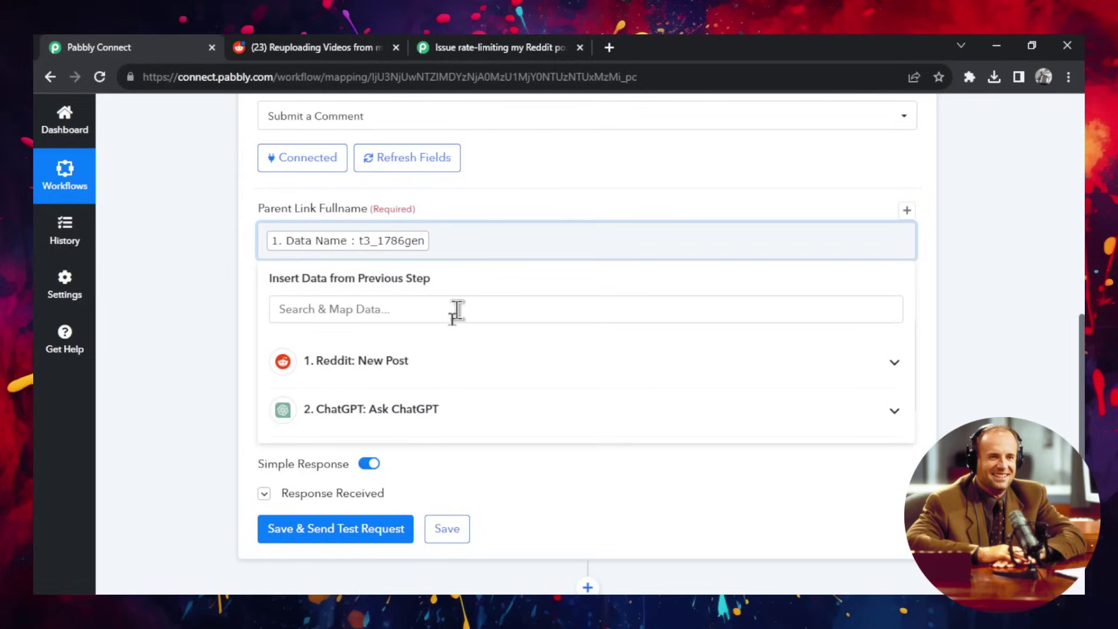
pyautogui.click(983, 233)
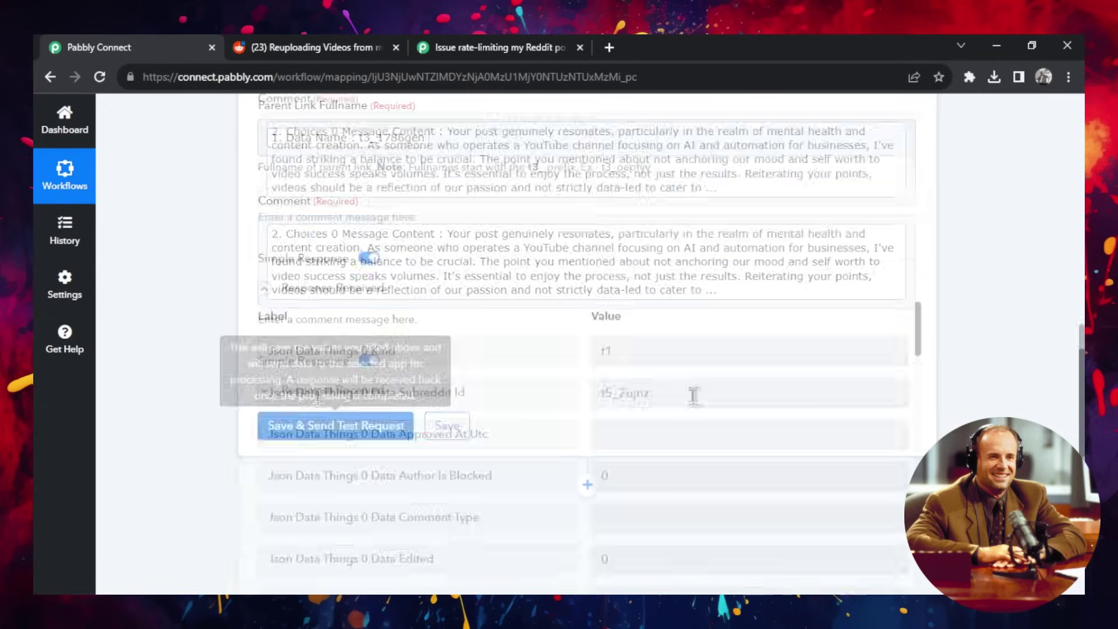
# Copy the comment's Permalink value from the test response and move to the Reddit page.
pyautogui.scroll(-10, 698, 395)
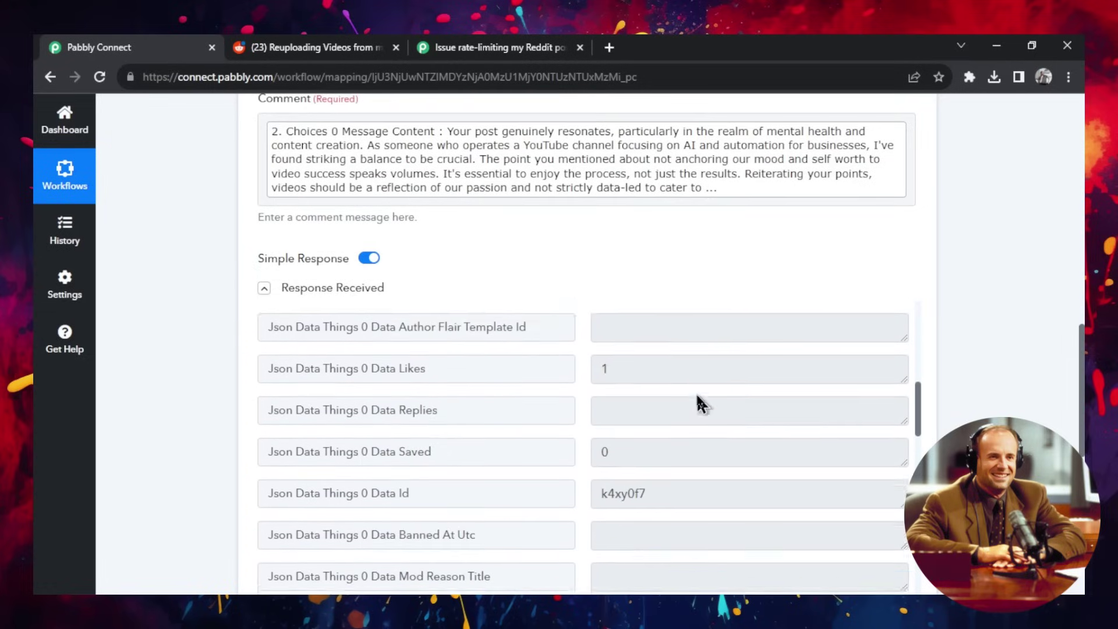
pyautogui.scroll(-9, 698, 397)
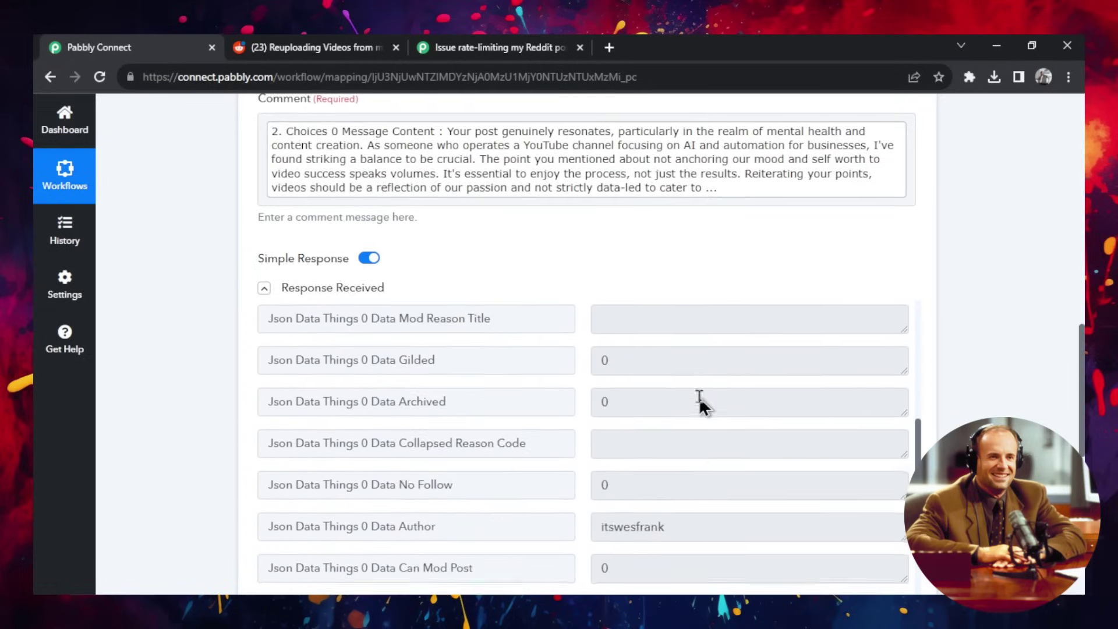
pyautogui.scroll(-8, 698, 385)
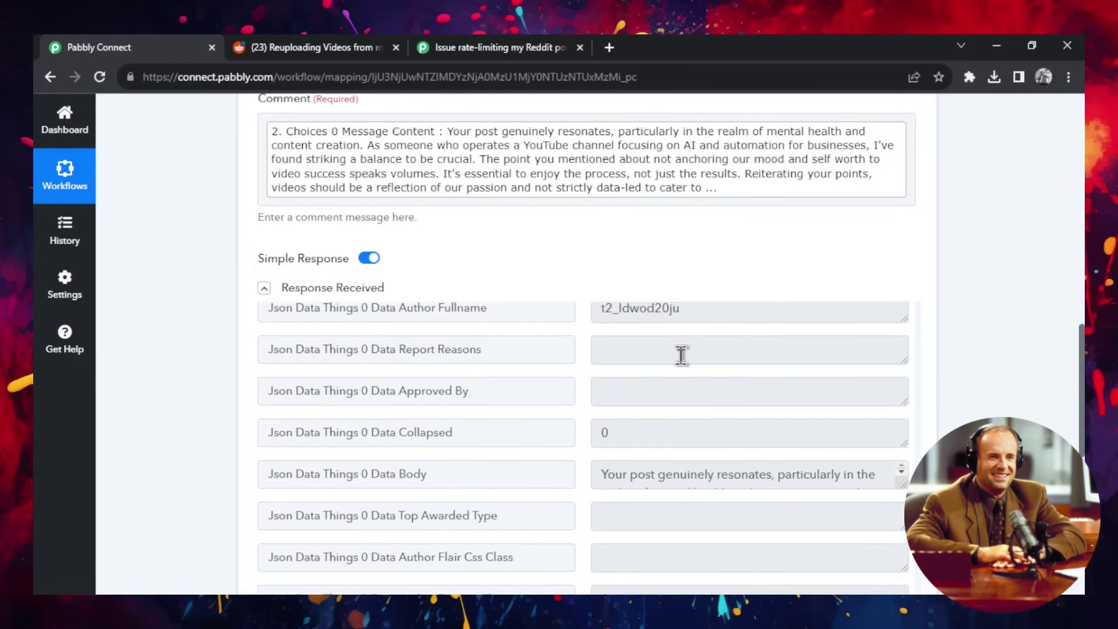
pyautogui.click(627, 385)
pyautogui.moveTo(600, 379); pyautogui.dragTo(867, 370)
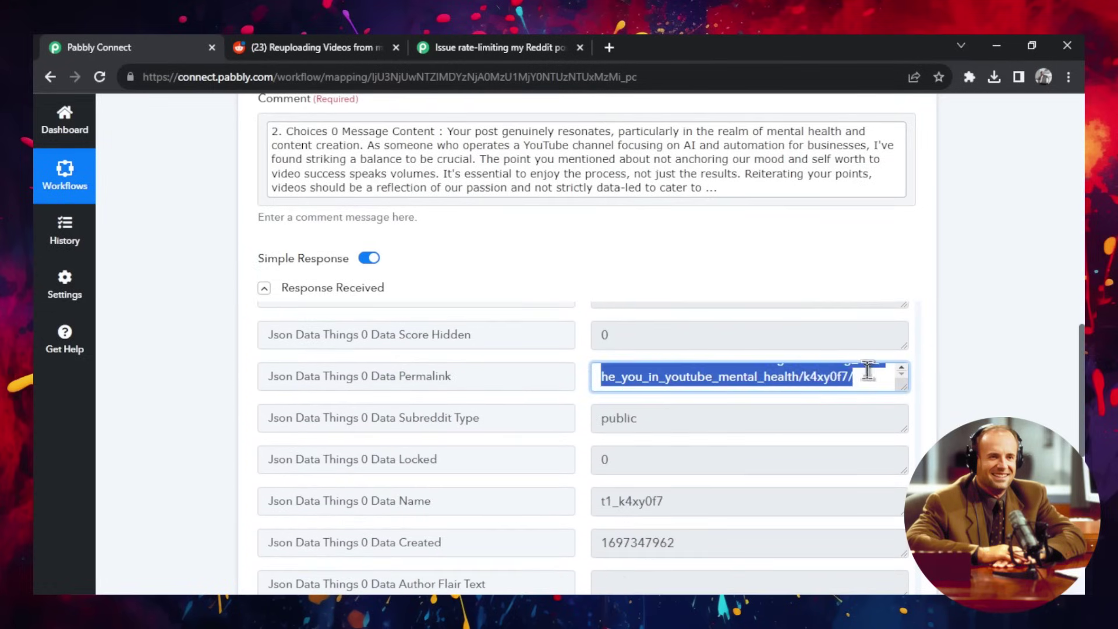
pyautogui.hotkey('ctrl', 'Tab')
pyautogui.click(521, 77)
# Load the copied comment permalink in Reddit to view the auto-posted comment.
pyautogui.click(528, 66)
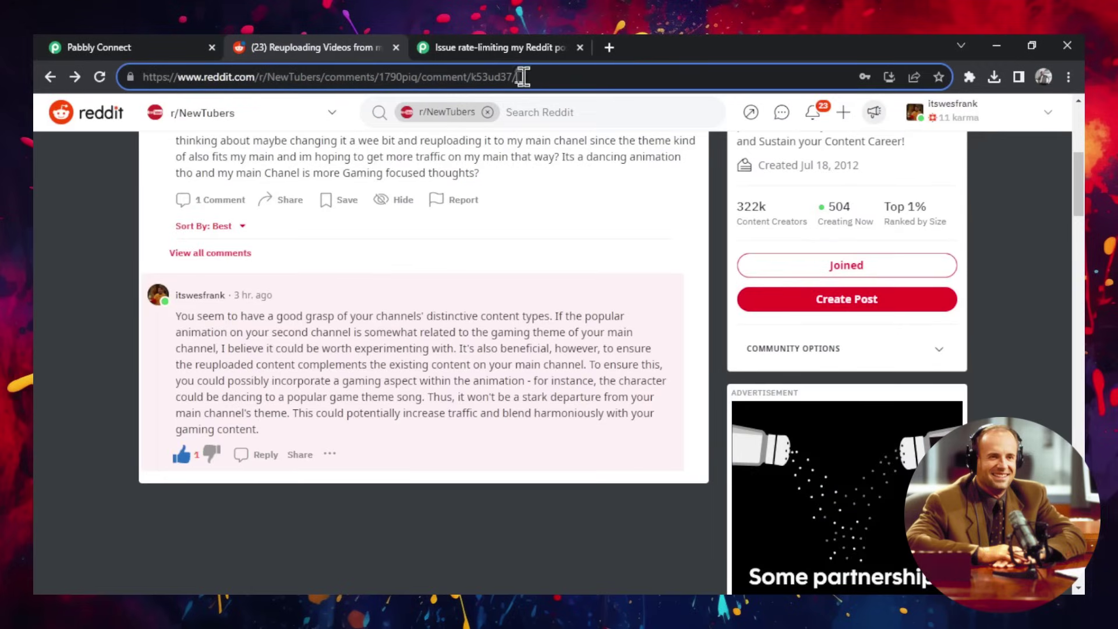
pyautogui.hotkey('ctrl', 'a')
pyautogui.write('https://www.reddit.com/r/NewTubers/comments/1786gen/focusing_on_the_you_in_youtube_mental_health/k4xy0f7/')
pyautogui.press('Return')
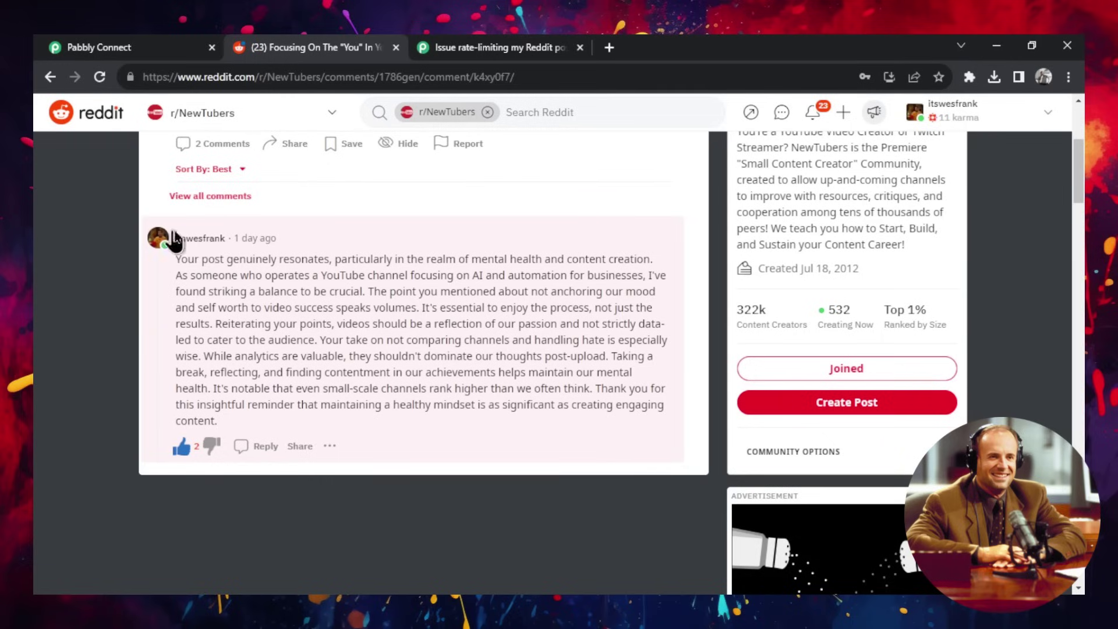
pyautogui.moveTo(184, 245)
# Collapse the Reddit Submit a Comment step, then return to the Reddit comment page.
pyautogui.hotkey('ctrl', '1')
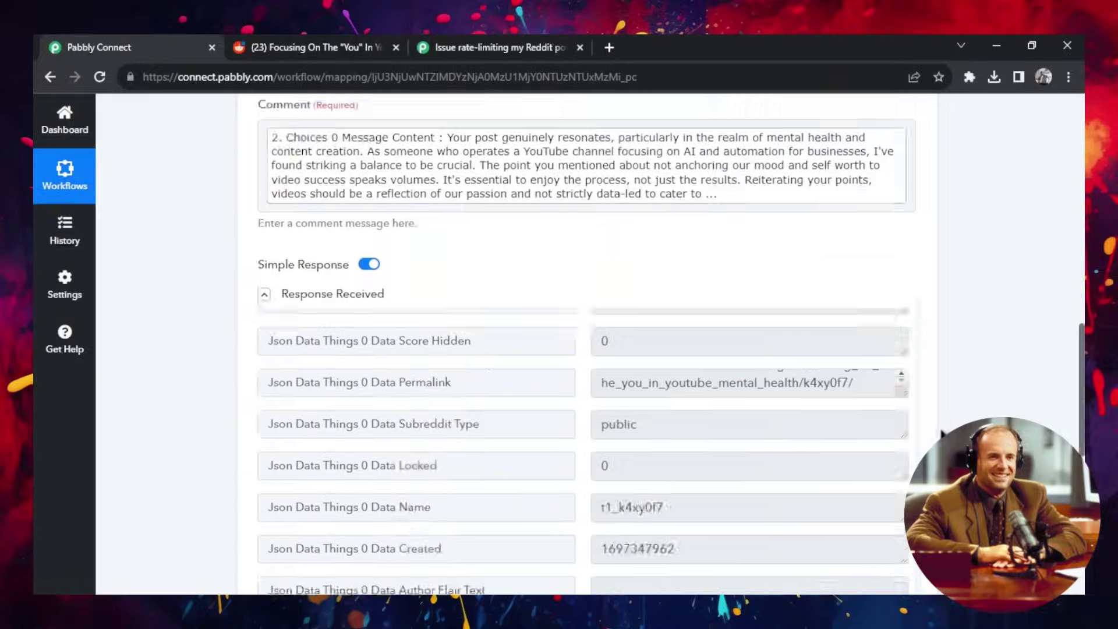
pyautogui.scroll(10, 937, 404)
pyautogui.click(912, 320)
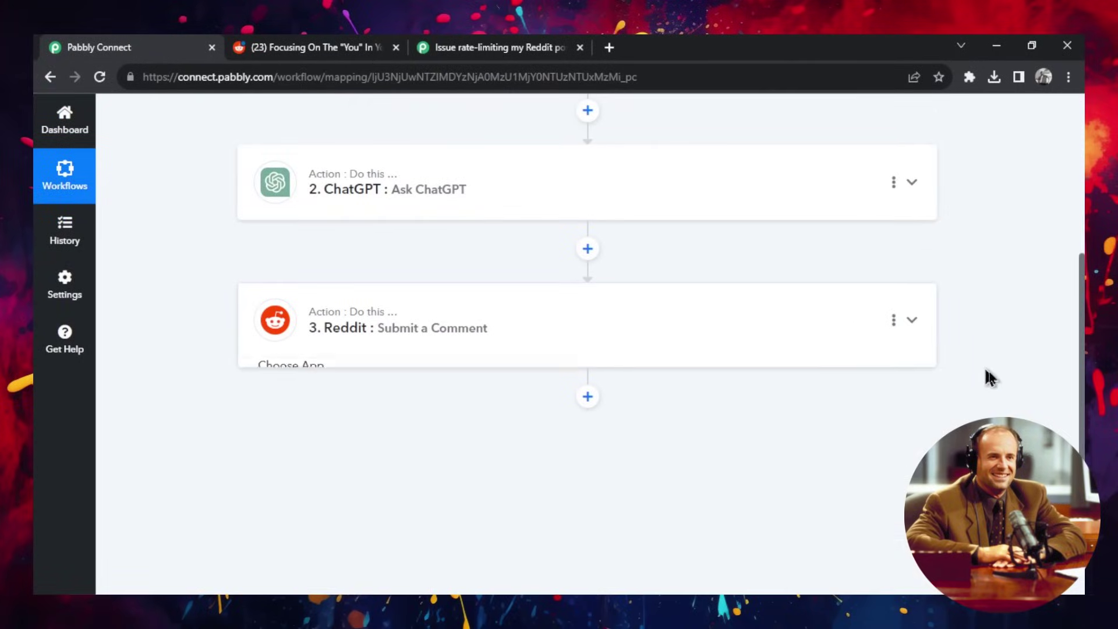
pyautogui.scroll(5, 984, 390)
pyautogui.scroll(-2, 941, 375)
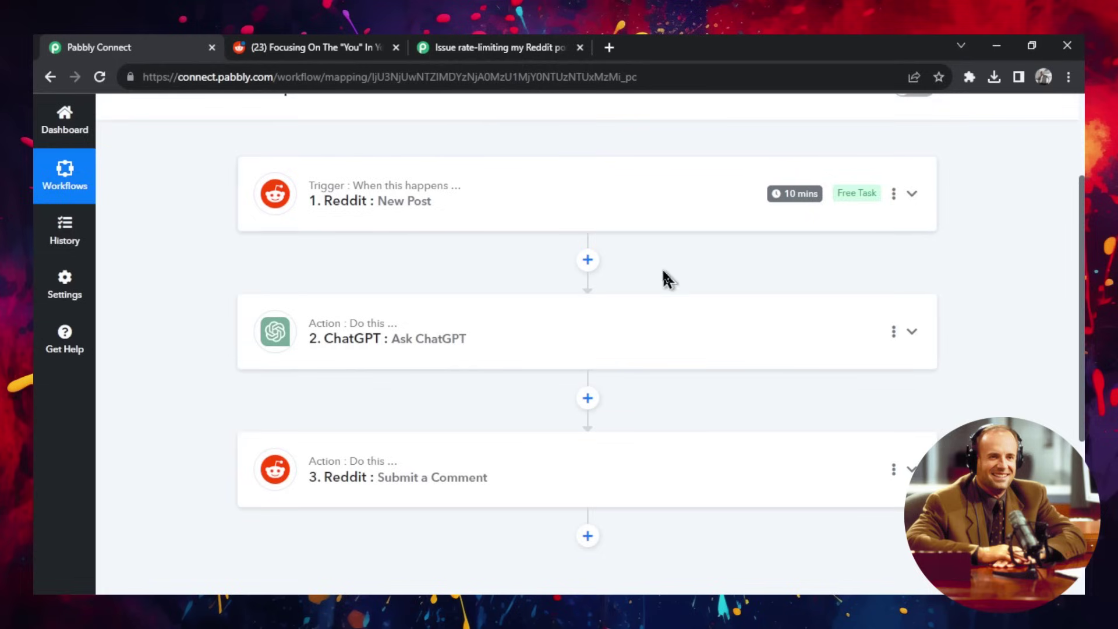
pyautogui.click(294, 46)
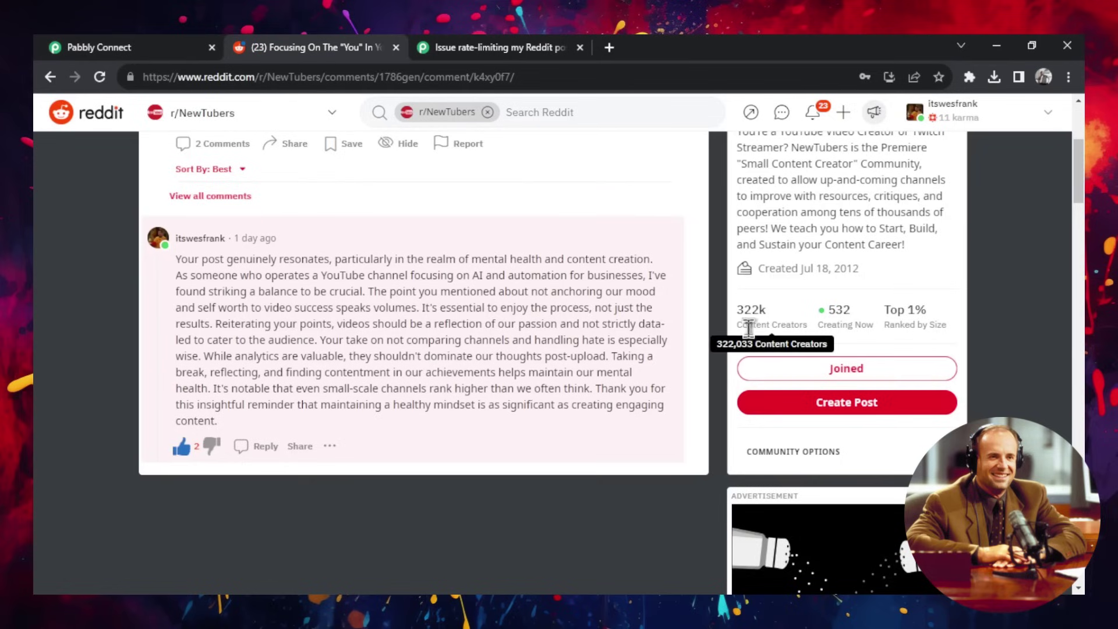
# Select r/NewTubers' 322k member count, then go to the Pabbly Connect dashboard.
pyautogui.doubleClick(739, 312)
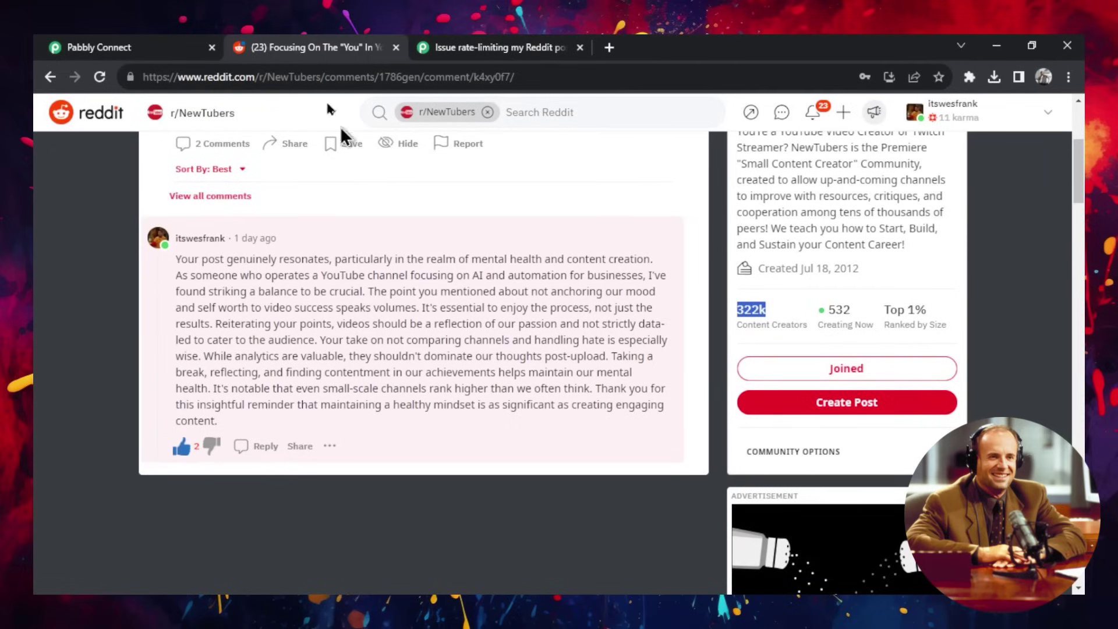
pyautogui.click(87, 45)
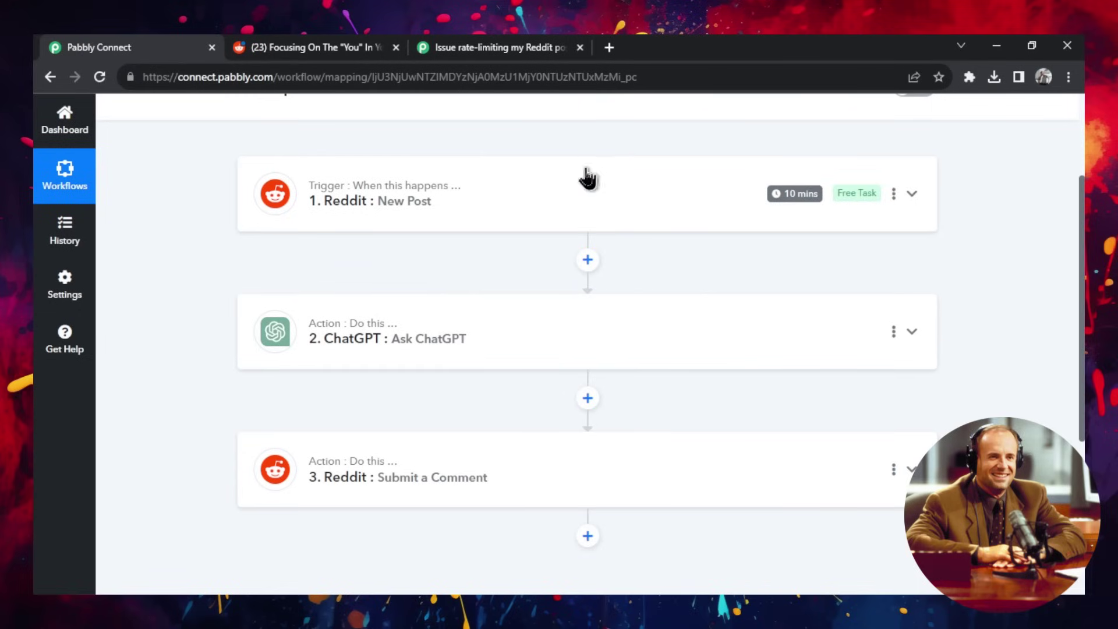
pyautogui.scroll(2, 803, 436)
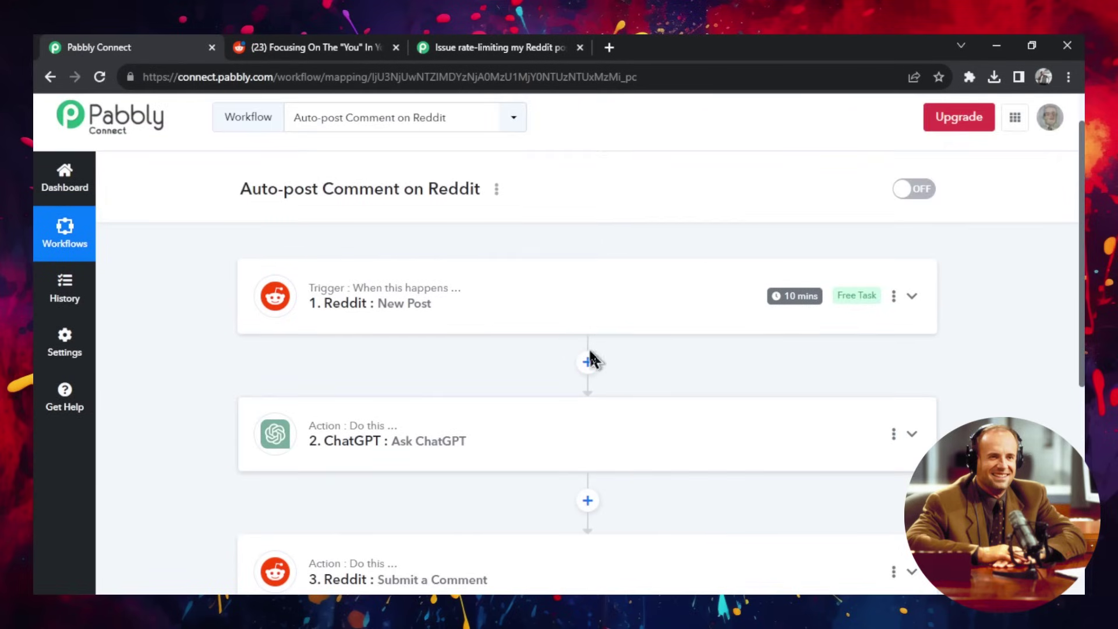
pyautogui.scroll(-1, 582, 390)
pyautogui.click(56, 135)
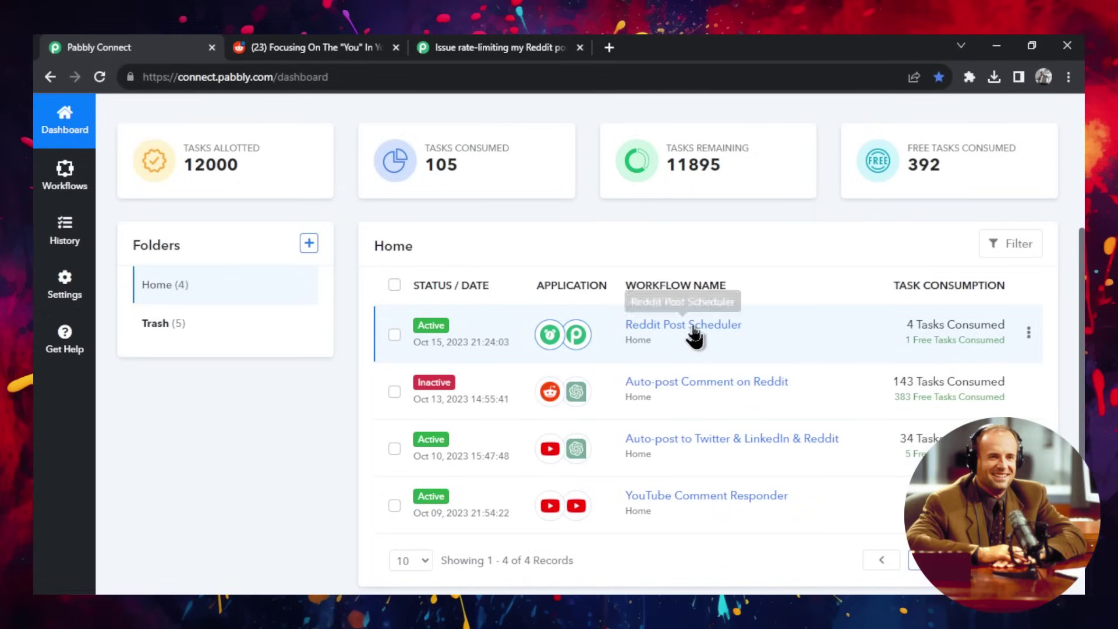
# Open Reddit Post Scheduler and review its steps: the daily 08:00 AM trigger, alternating status changes and 1-hour delays.
pyautogui.click(787, 345)
pyautogui.scroll(-3, 1008, 326)
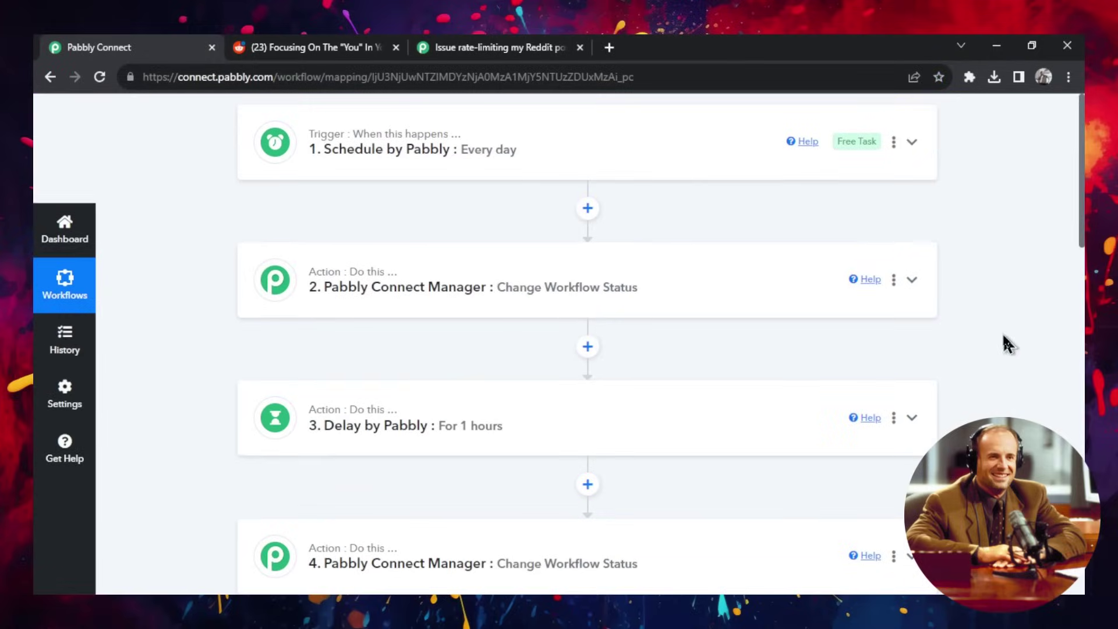
pyautogui.scroll(-1, 303, 465)
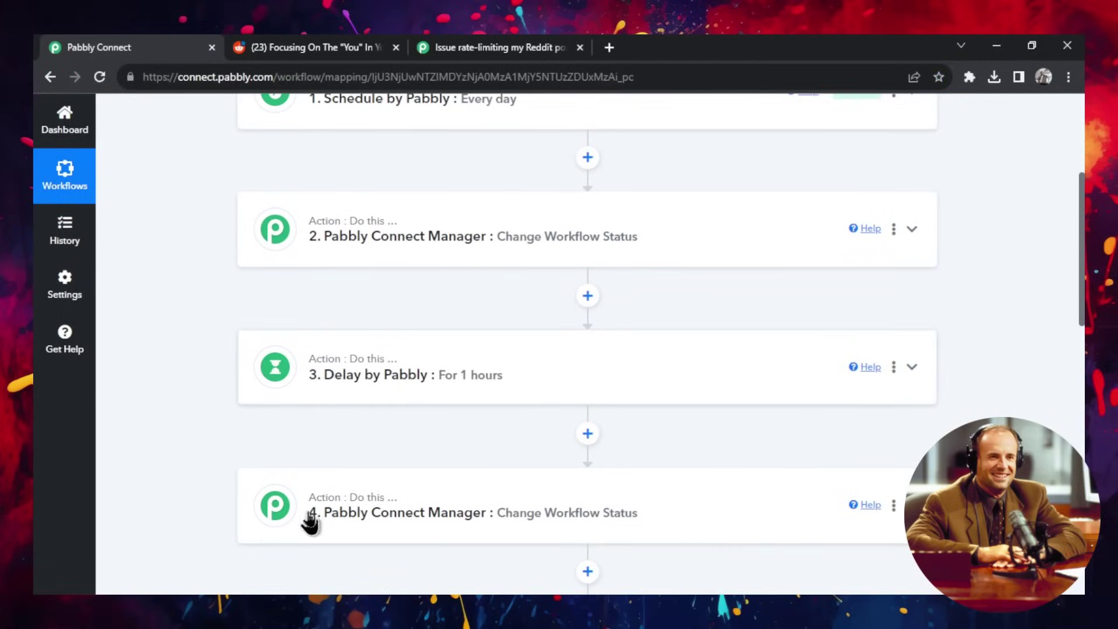
pyautogui.scroll(2, 736, 469)
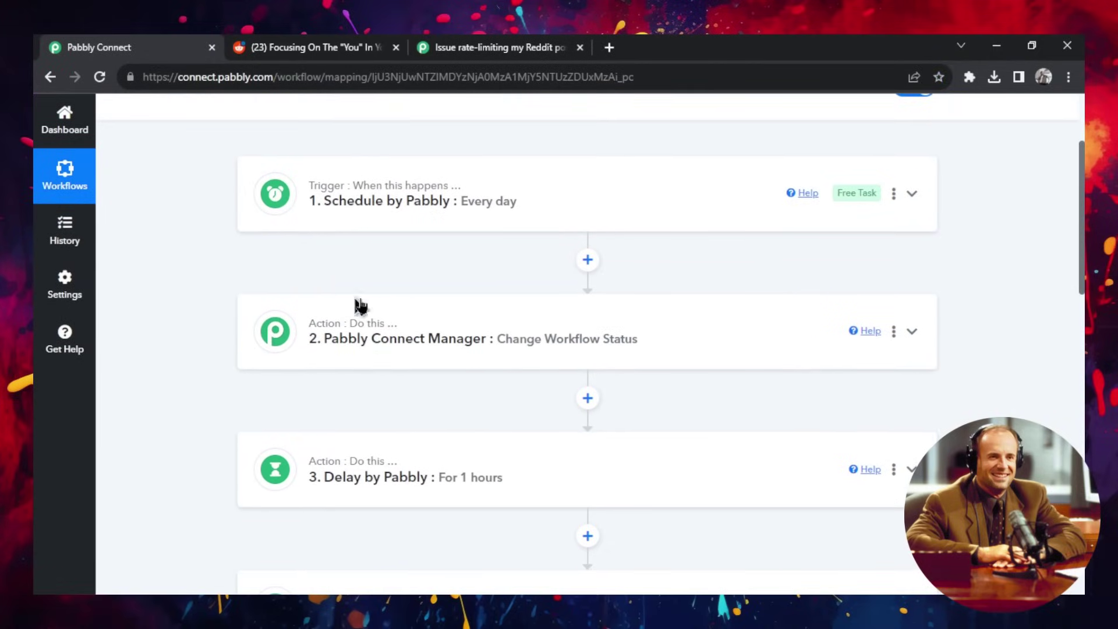
pyautogui.scroll(-1, 378, 318)
pyautogui.scroll(4, 442, 327)
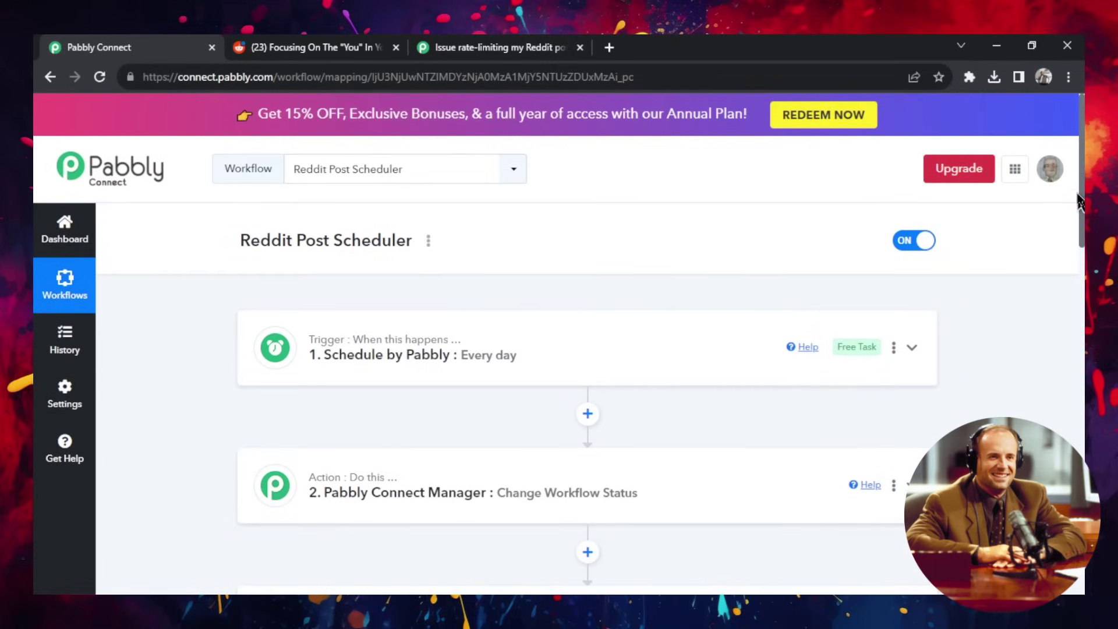
pyautogui.scroll(-5, 1073, 242)
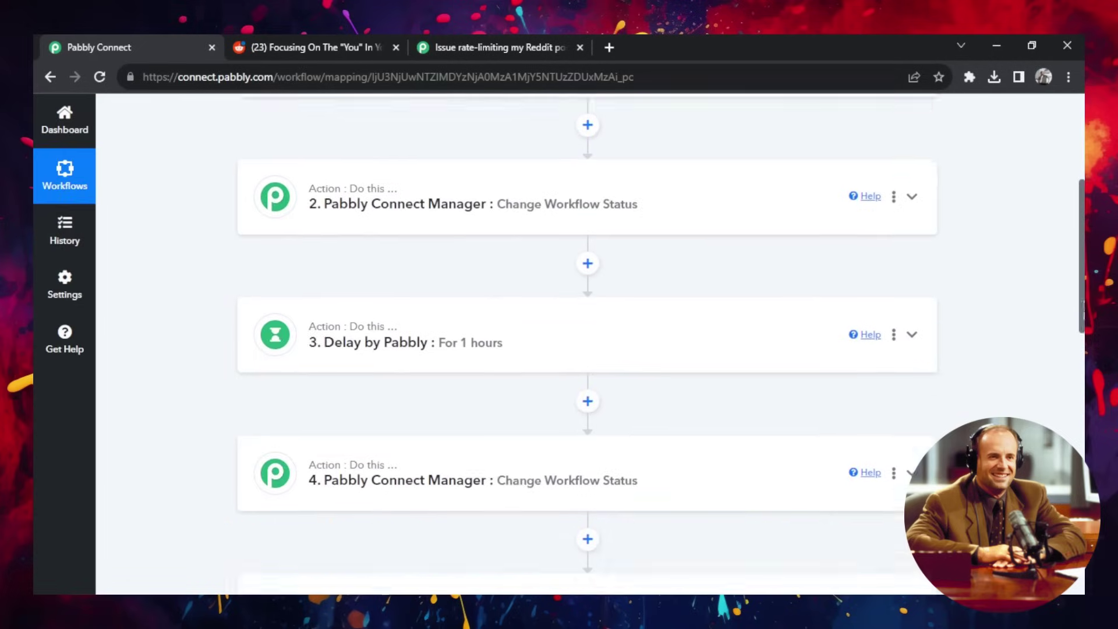
pyautogui.scroll(-12, 587, 343)
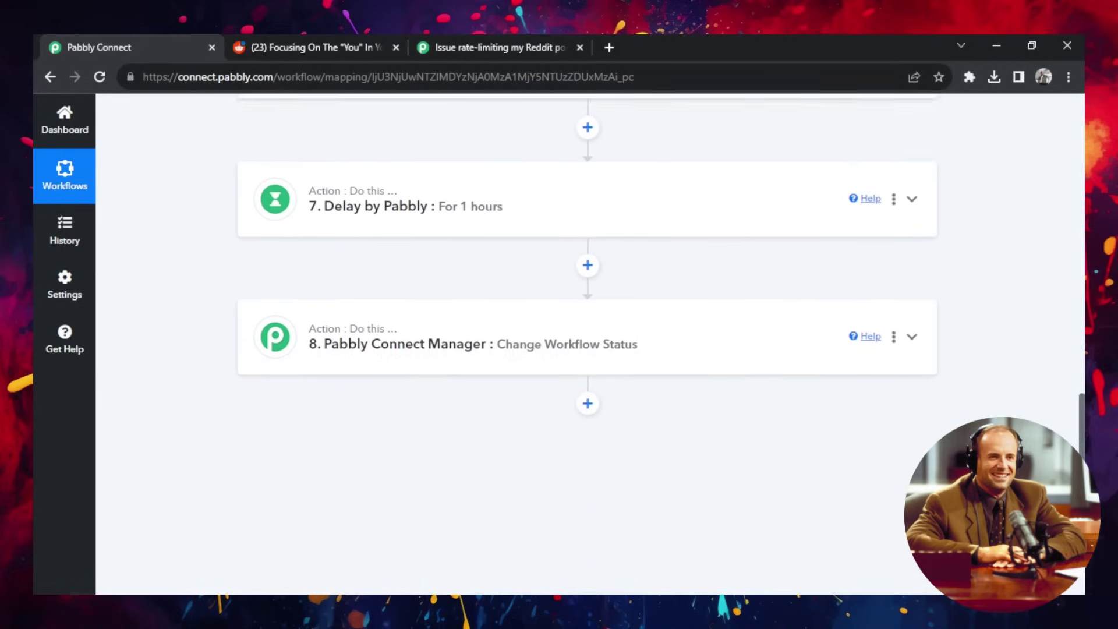
pyautogui.moveTo(1081, 510); pyautogui.dragTo(1081, 239)
pyautogui.click(624, 256)
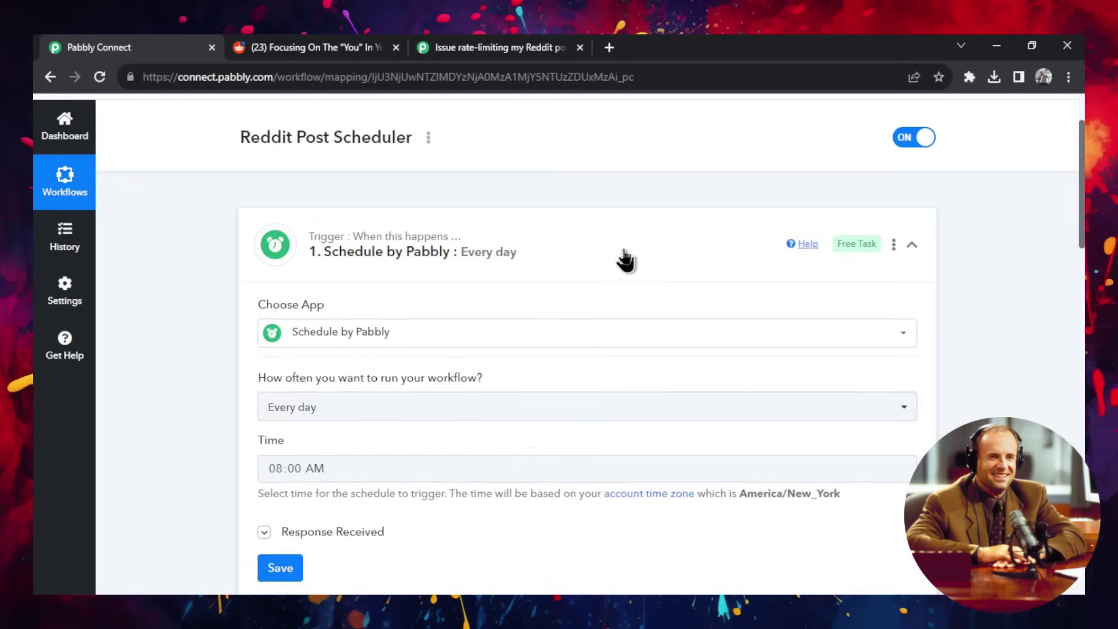
pyautogui.scroll(-3, 625, 259)
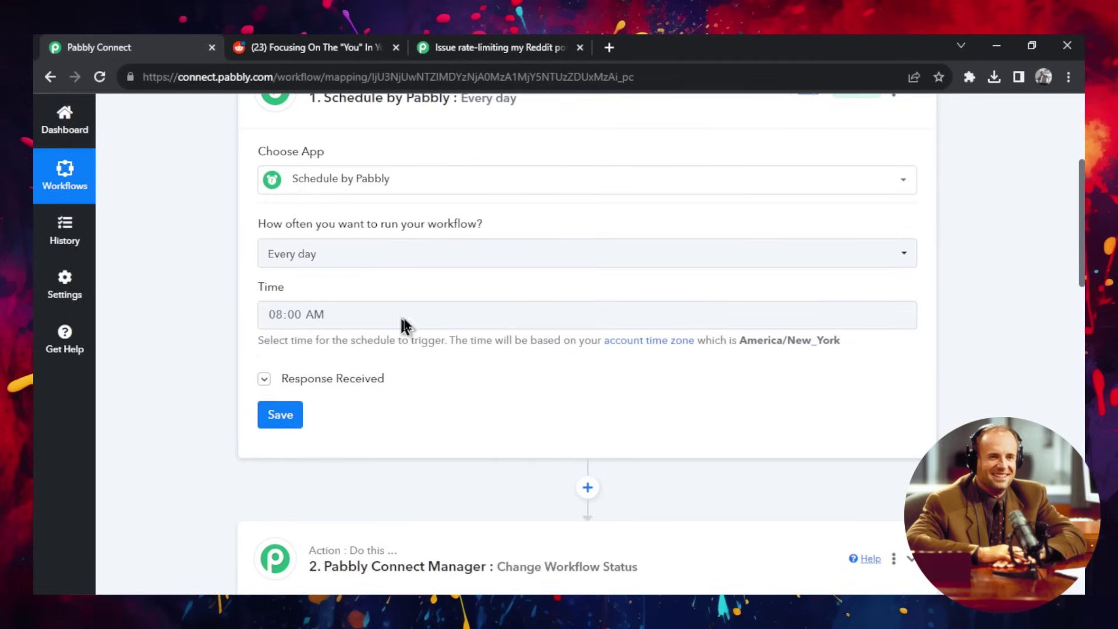
pyautogui.scroll(2, 553, 399)
pyautogui.click(914, 204)
pyautogui.scroll(-2, 622, 262)
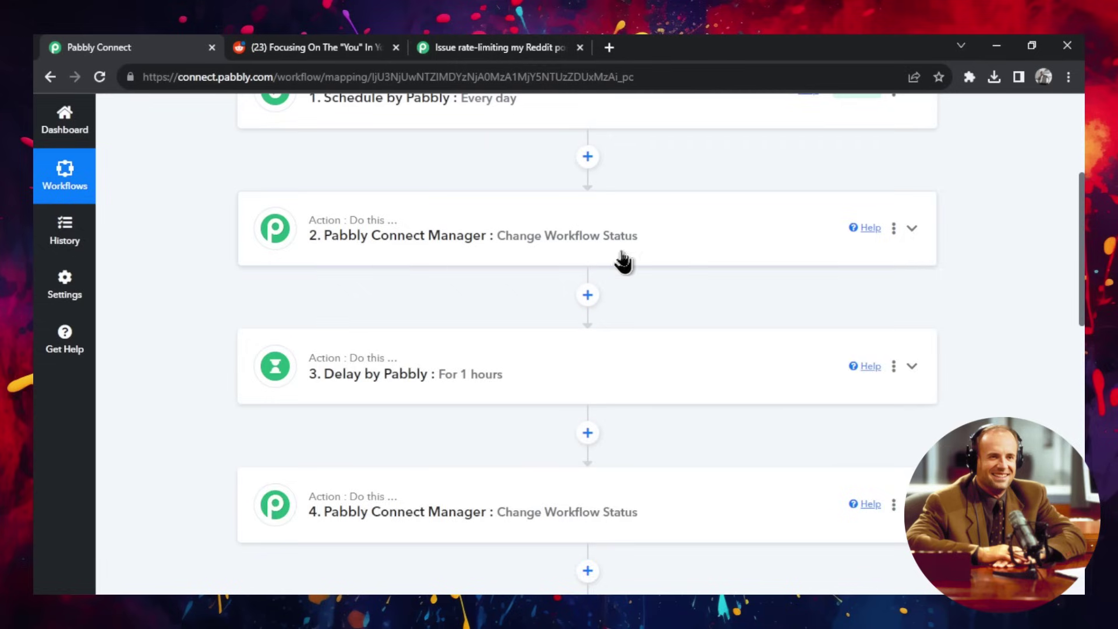
pyautogui.click(722, 244)
pyautogui.scroll(-2, 611, 295)
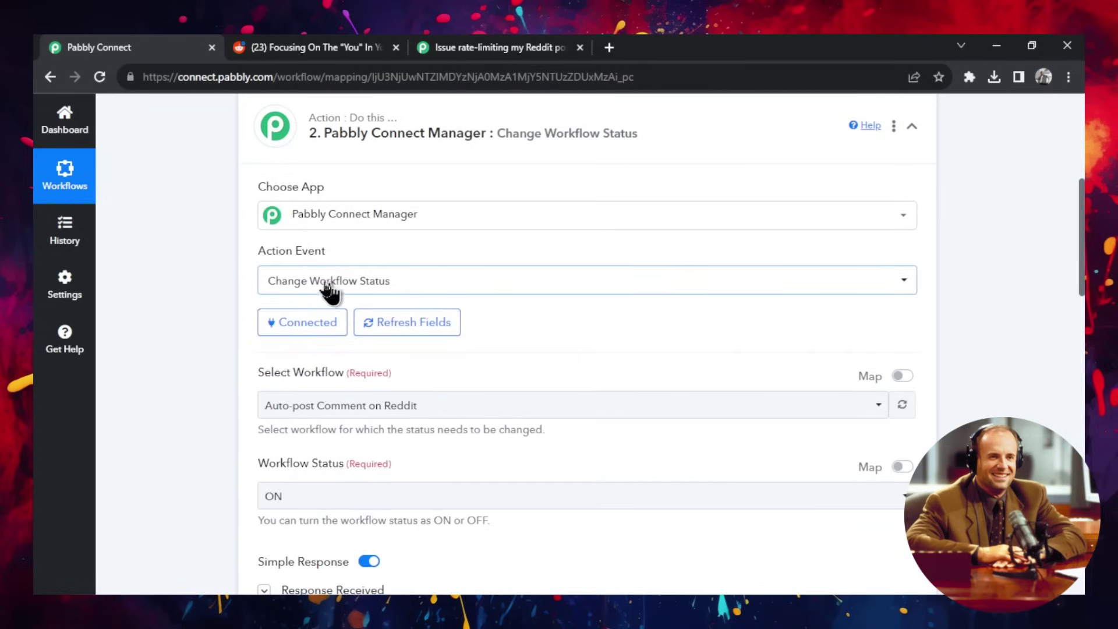
pyautogui.scroll(-2, 285, 422)
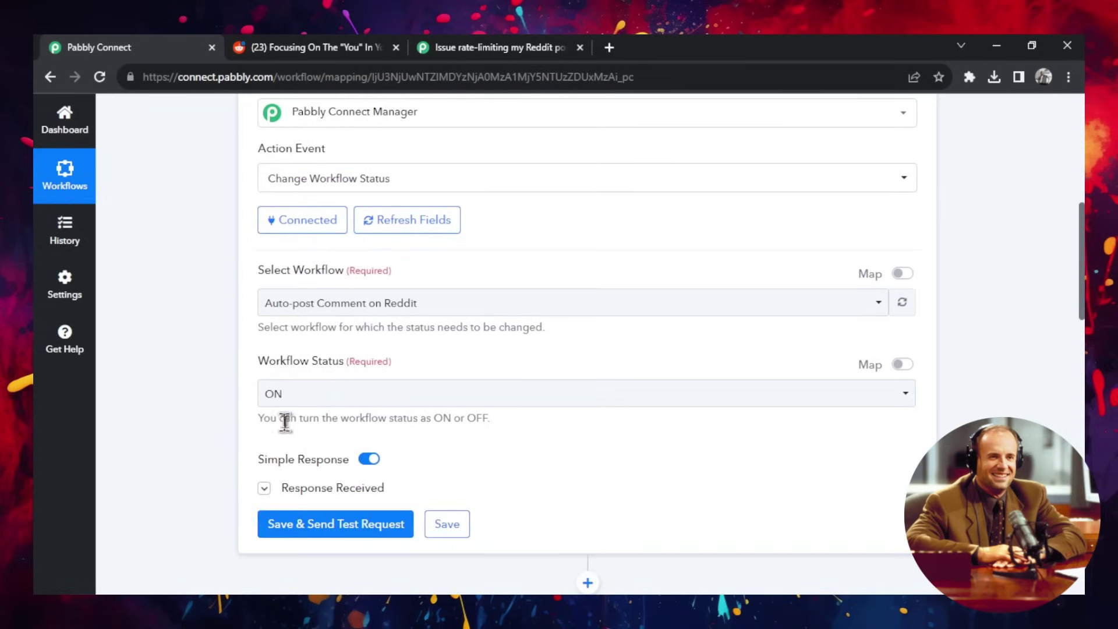
pyautogui.scroll(-2, 483, 338)
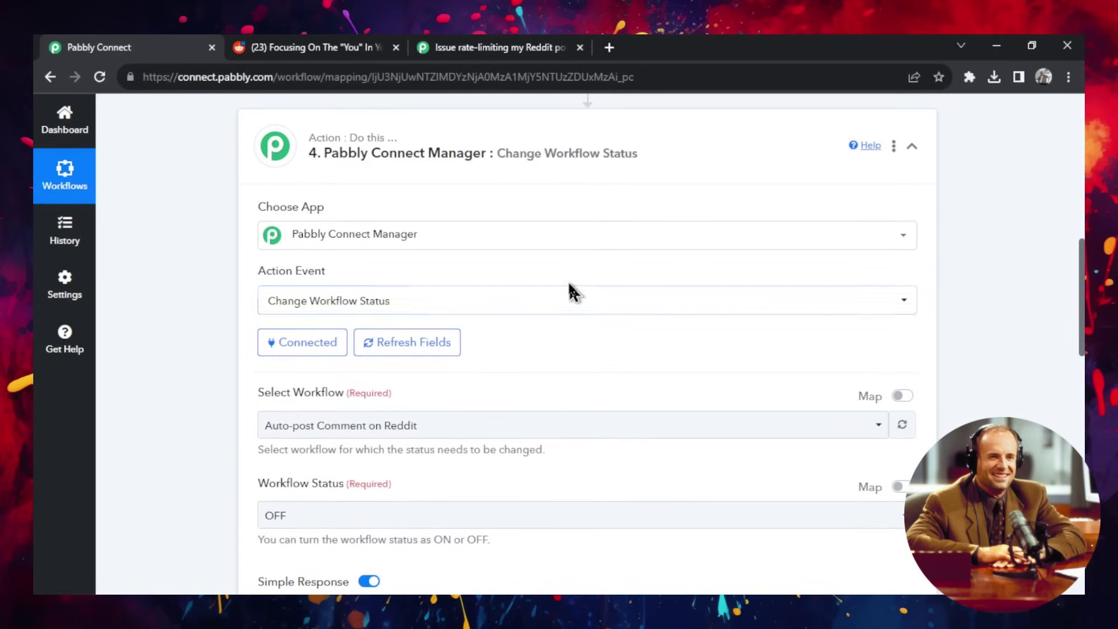
pyautogui.scroll(-4, 568, 284)
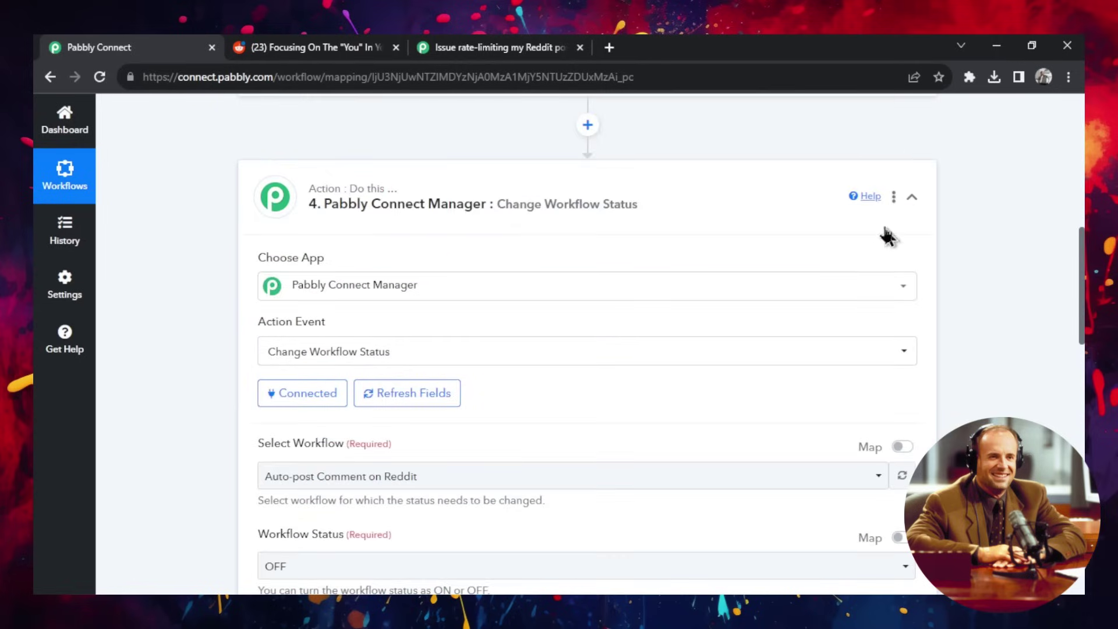
pyautogui.click(912, 198)
pyautogui.click(487, 326)
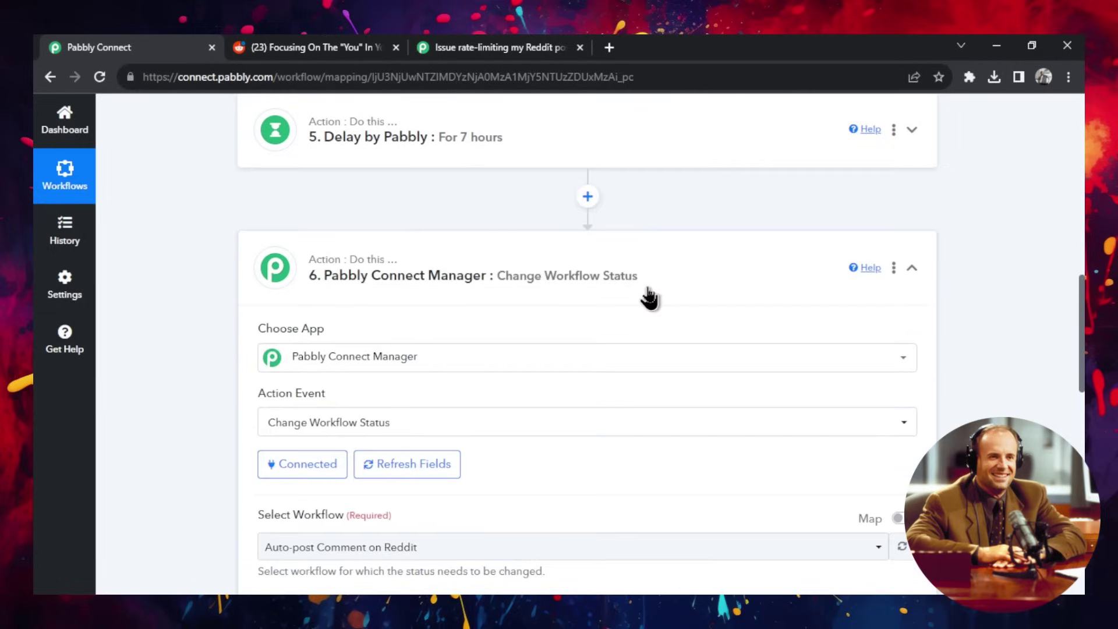
pyautogui.scroll(-3, 644, 297)
pyautogui.scroll(-2, 643, 297)
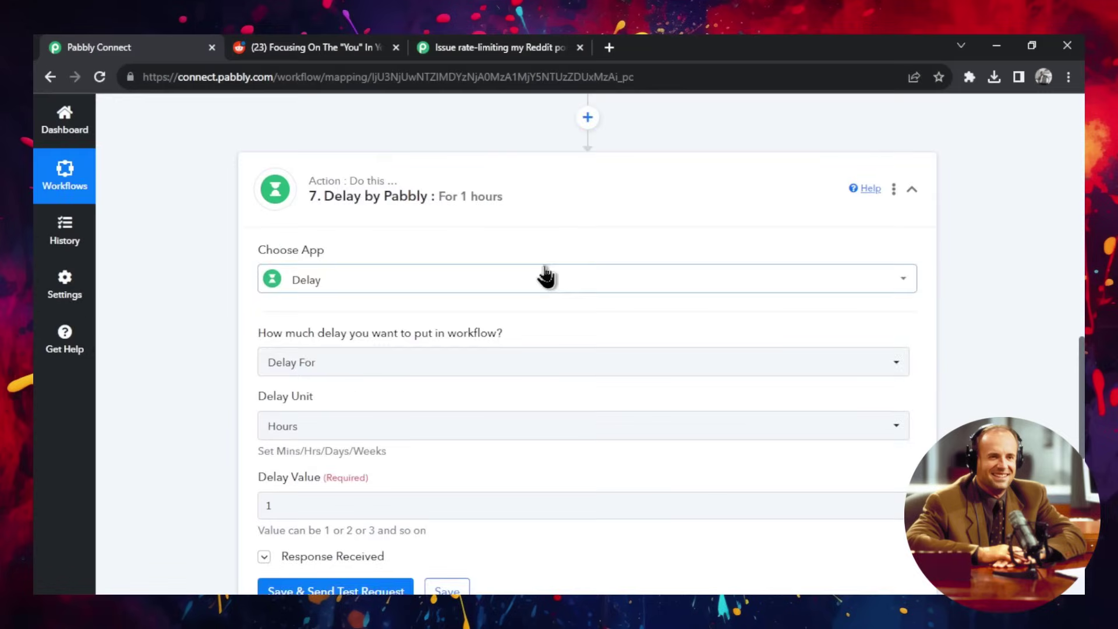
pyautogui.scroll(-3, 414, 382)
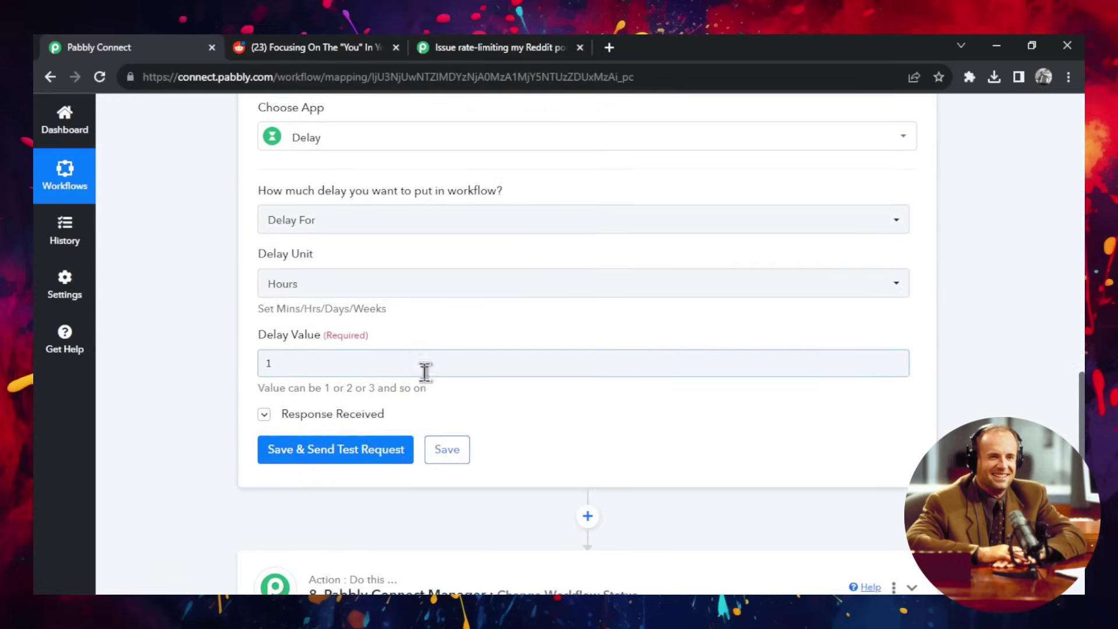
pyautogui.scroll(4, 425, 371)
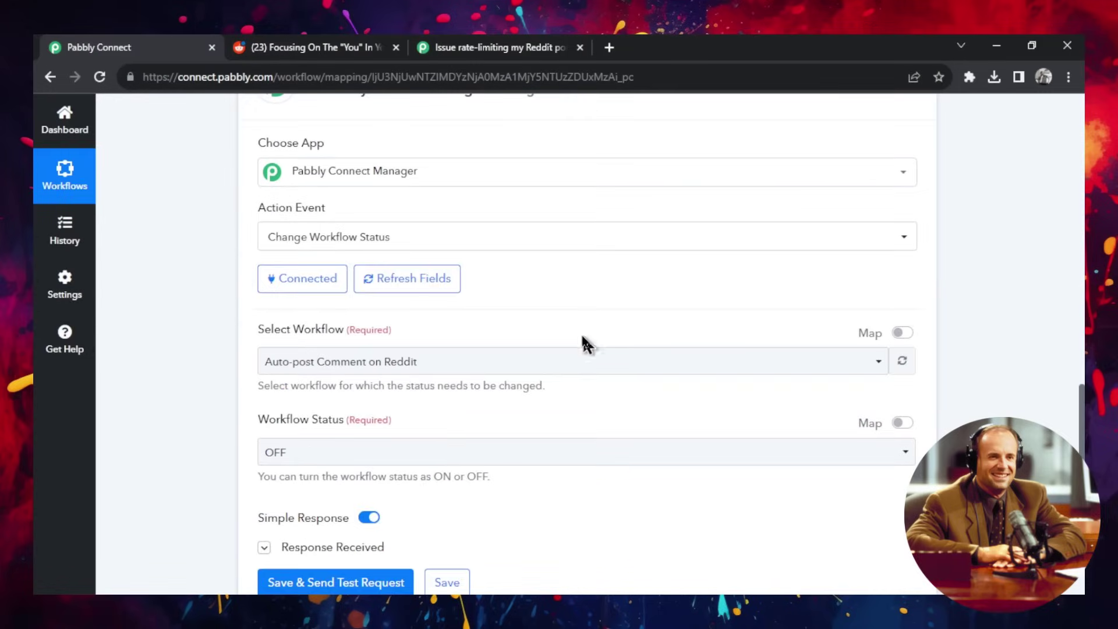
pyautogui.scroll(10, 958, 362)
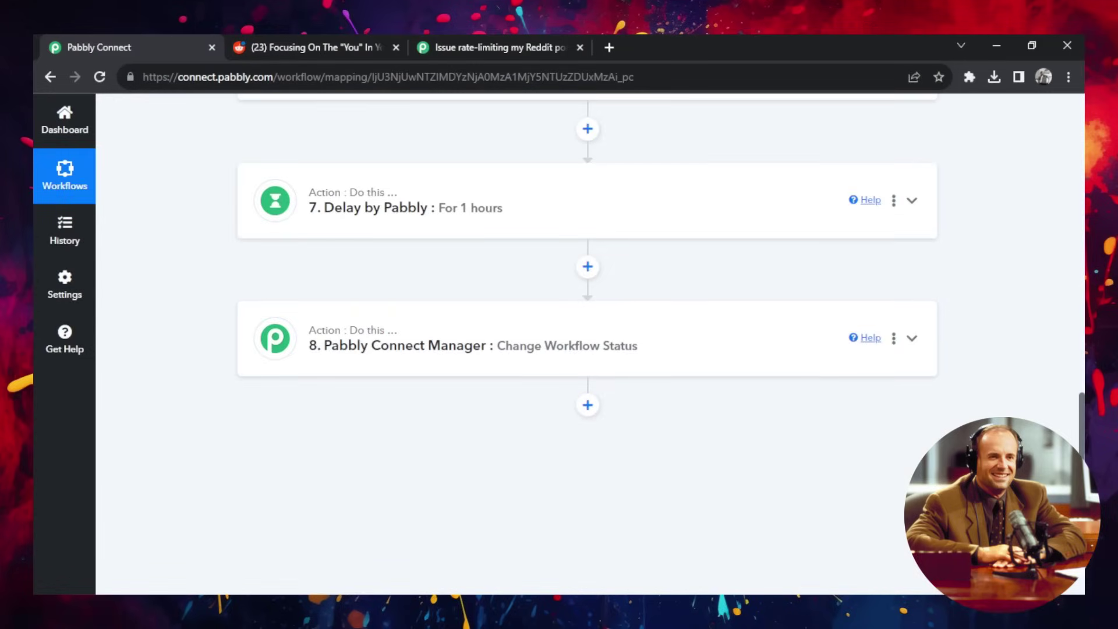
pyautogui.scroll(8, 958, 362)
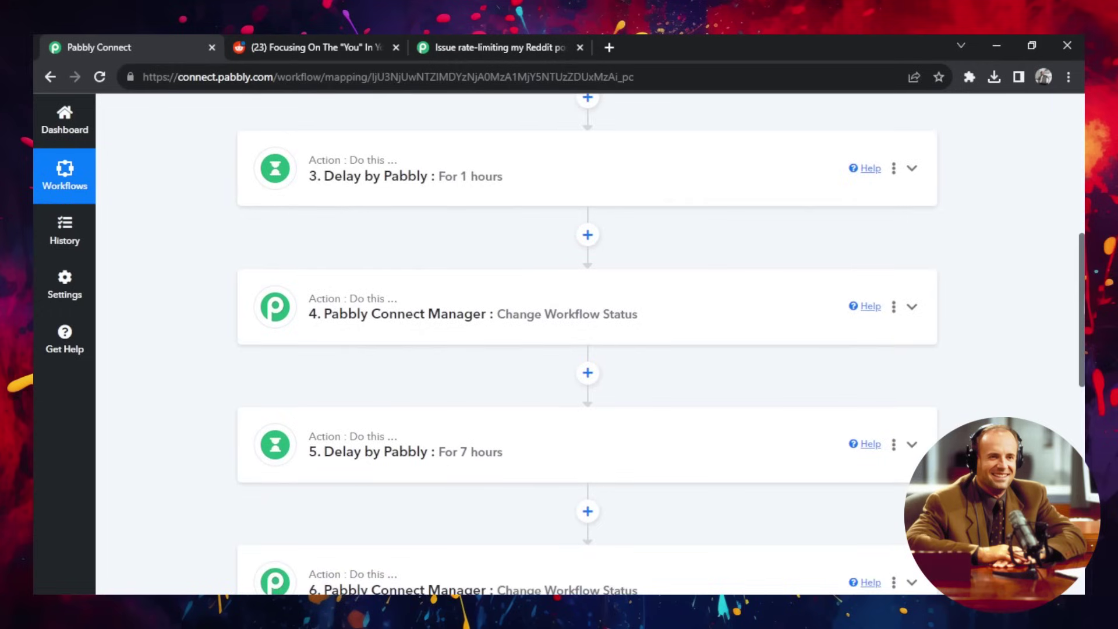
pyautogui.scroll(3, 407, 391)
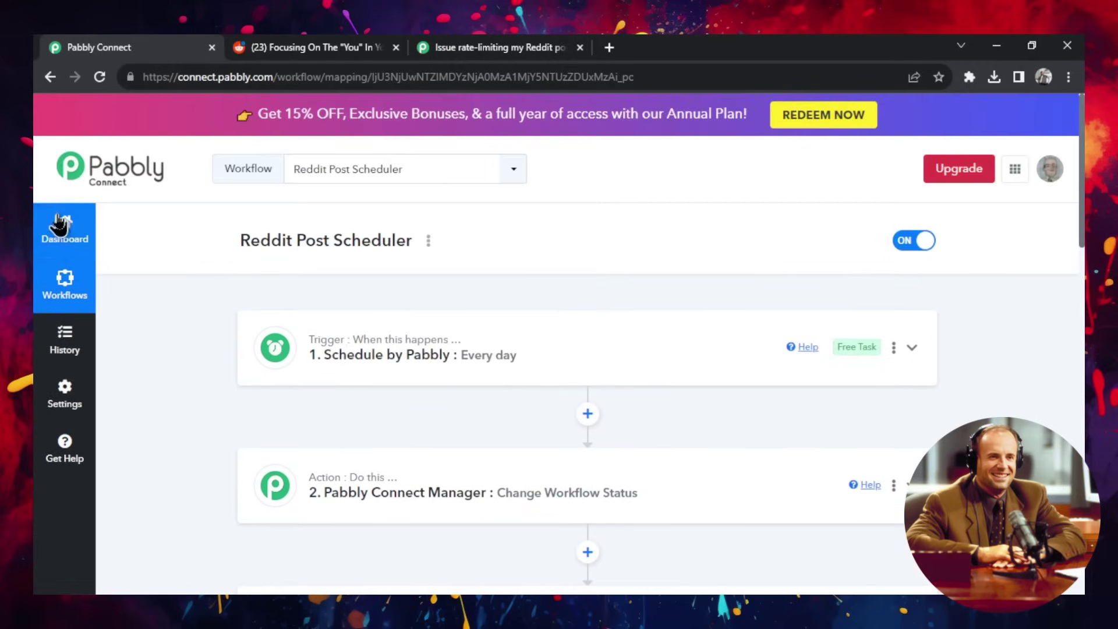
# Go back from the Reddit Post Scheduler editor to the Dashboard workflow list.
pyautogui.click(56, 226)
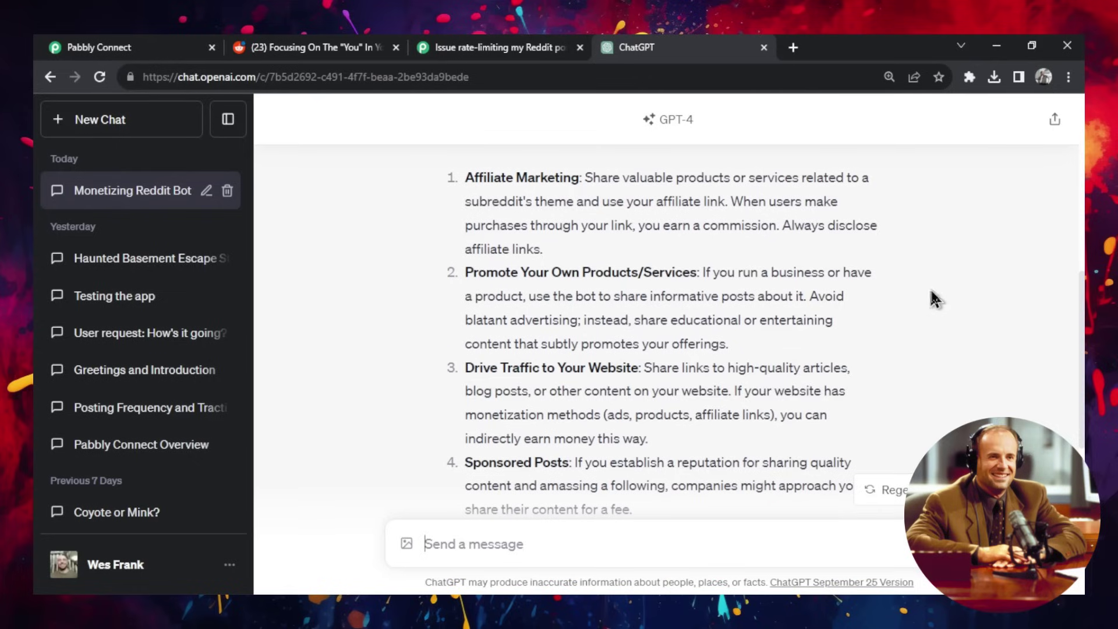
# Skim the ChatGPT monetization reply, then switch to the Reddit tab showing the bot's r/NewTubers comment.
pyautogui.scroll(-1, 715, 323)
pyautogui.scroll(3, 715, 325)
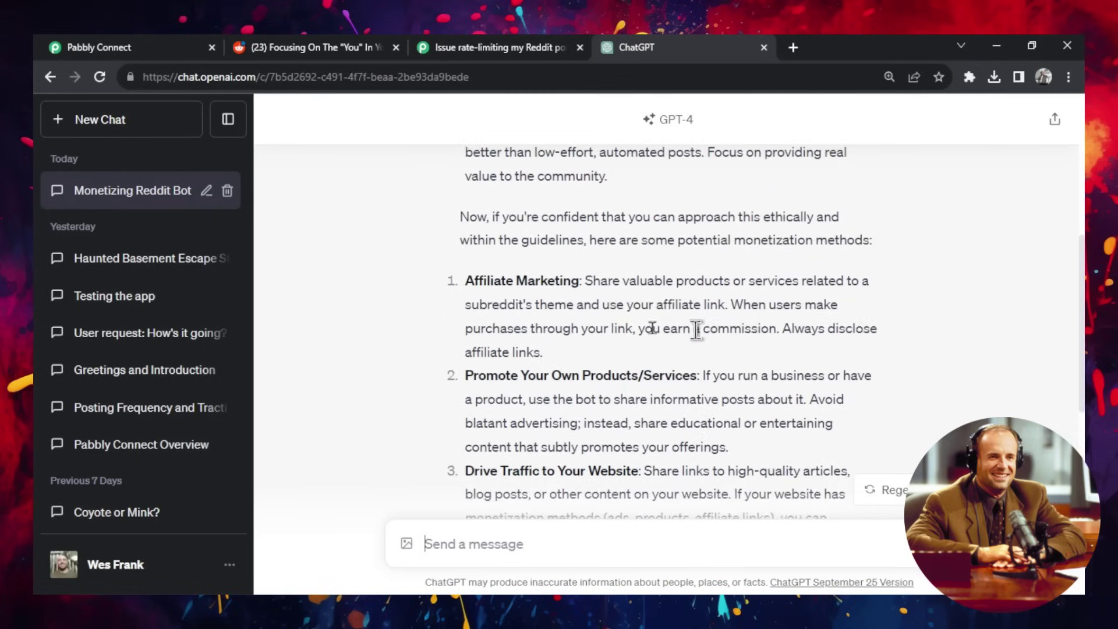
pyautogui.scroll(-2, 654, 326)
pyautogui.hotkey('ctrl', '2')
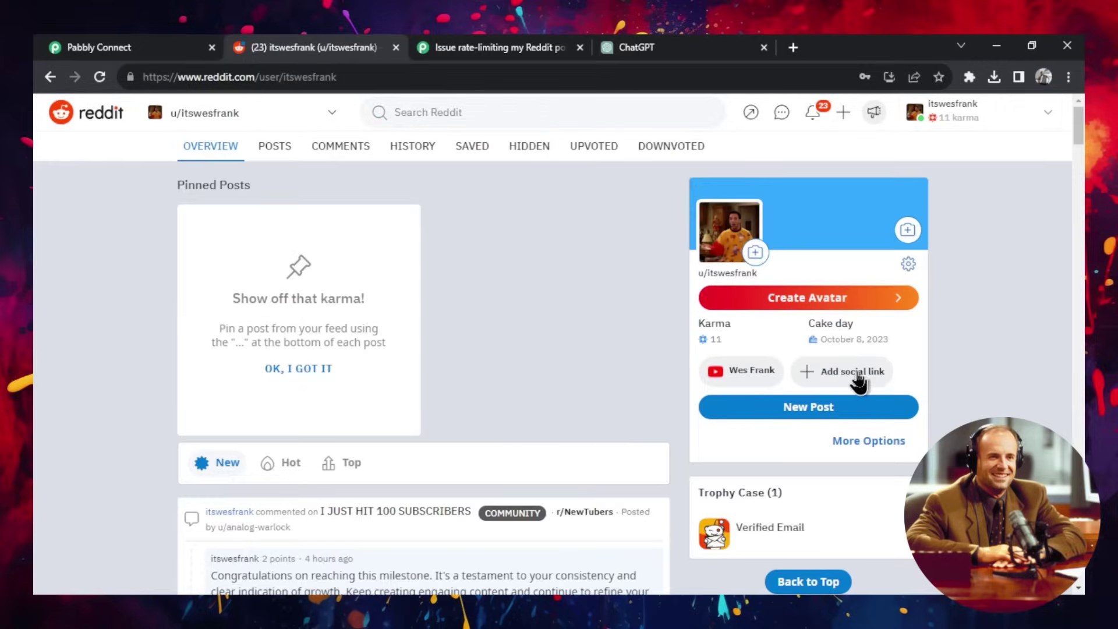
# Bring up the Add Social Link options on the Reddit profile.
pyautogui.click(863, 380)
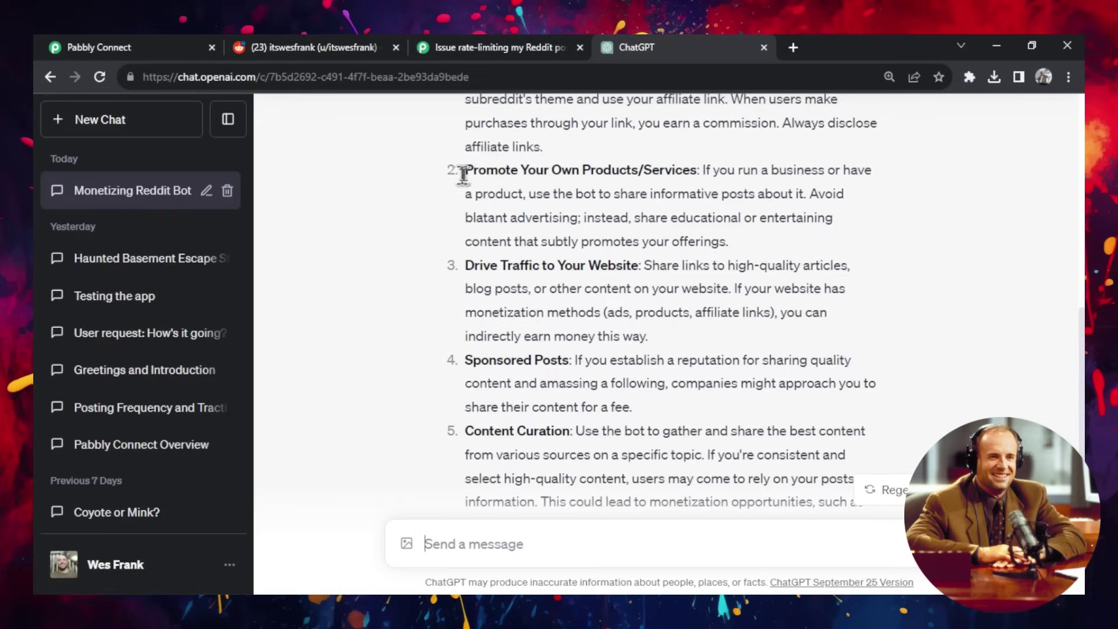
# Back in ChatGPT, select the 'Promote Your Own Products/Services' monetization heading.
pyautogui.moveTo(457, 170); pyautogui.dragTo(697, 170)
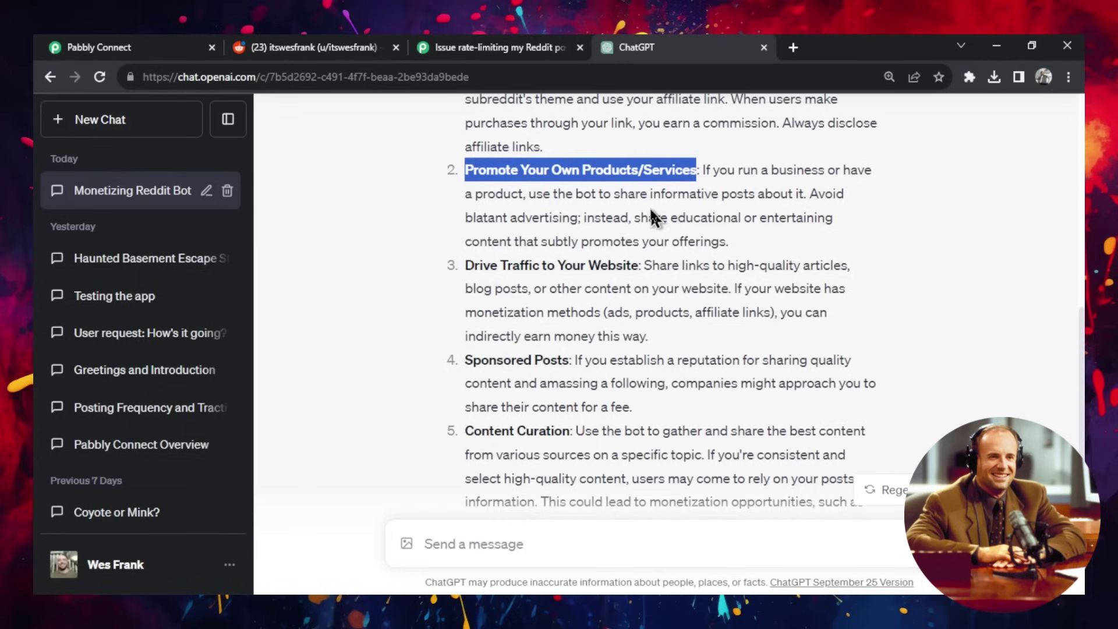
pyautogui.scroll(-1, 652, 217)
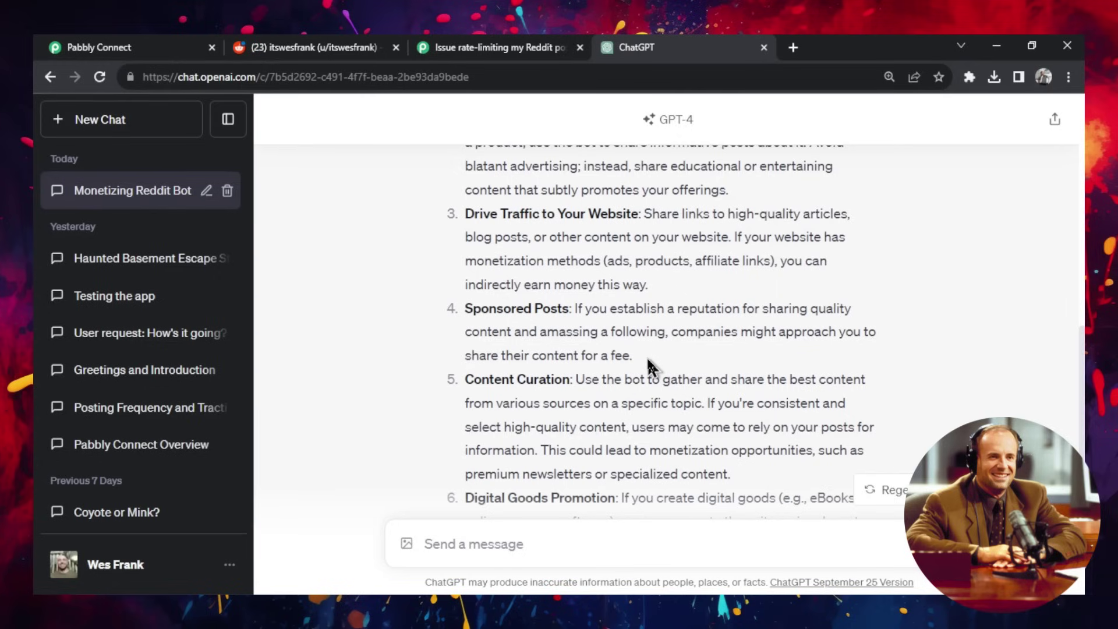
pyautogui.scroll(-3, 648, 357)
pyautogui.moveTo(464, 223); pyautogui.dragTo(760, 321)
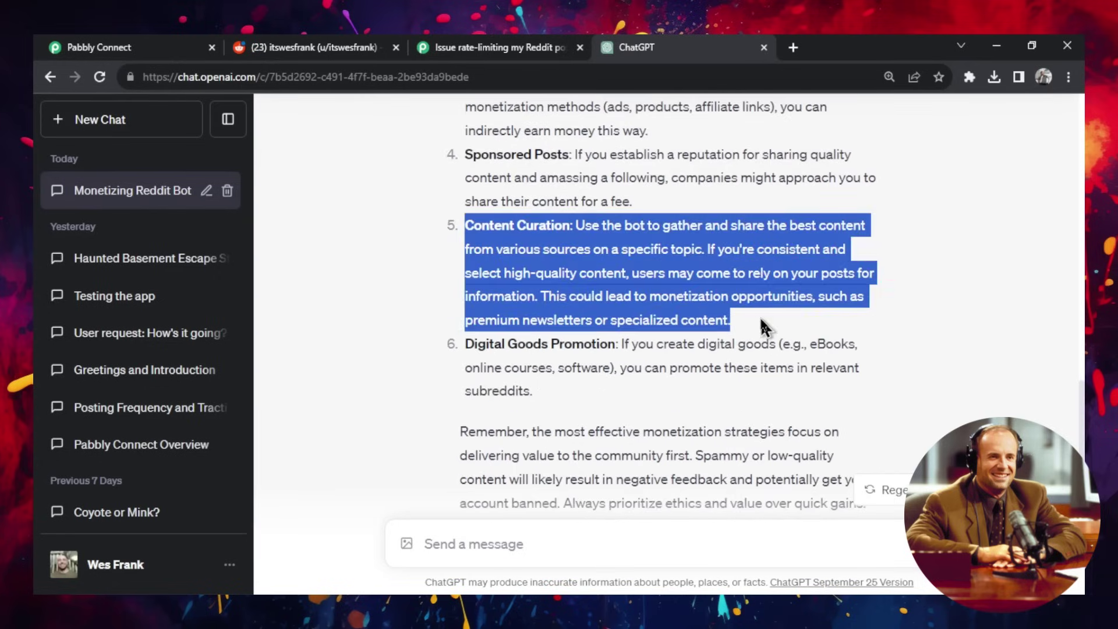
pyautogui.click(760, 321)
pyautogui.scroll(-2, 653, 330)
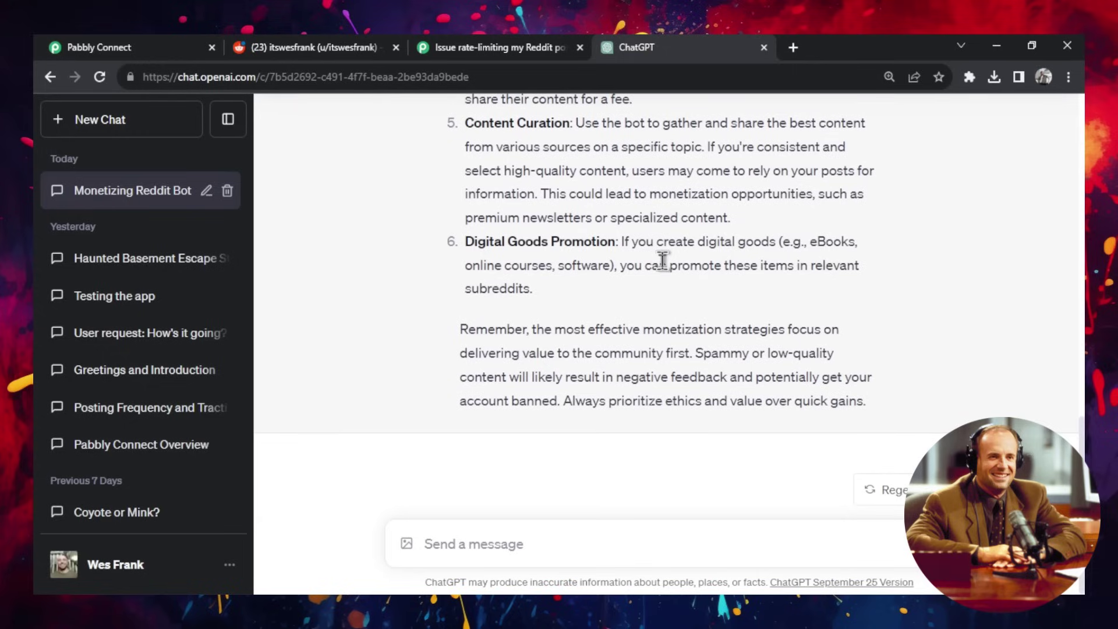
pyautogui.scroll(2, 573, 273)
pyautogui.scroll(-1, 638, 332)
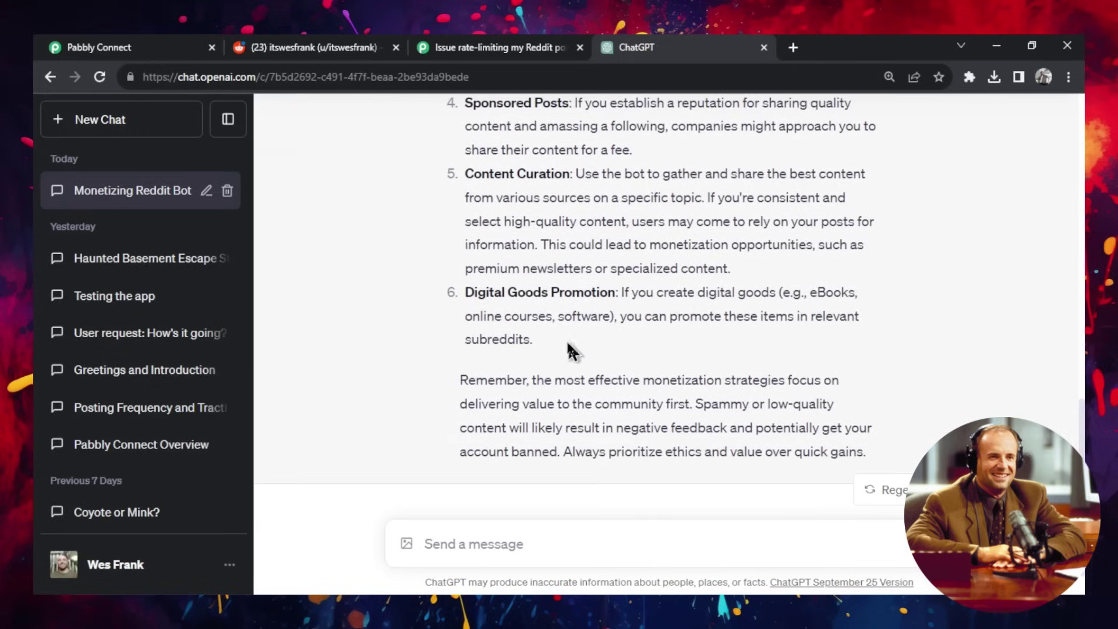
pyautogui.scroll(-1, 572, 333)
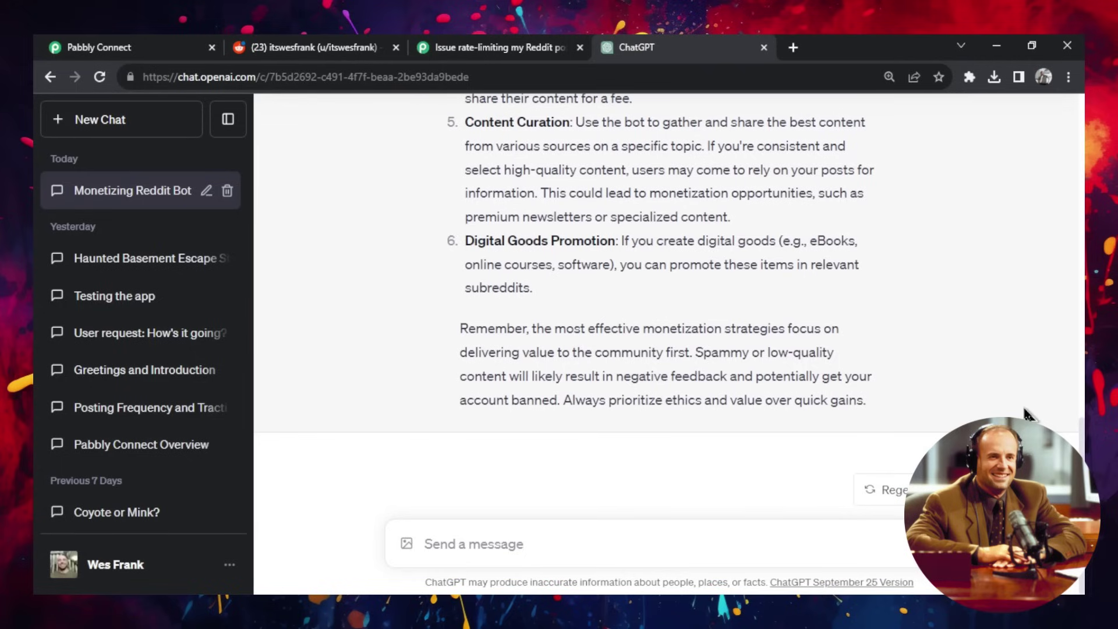
pyautogui.scroll(3, 768, 401)
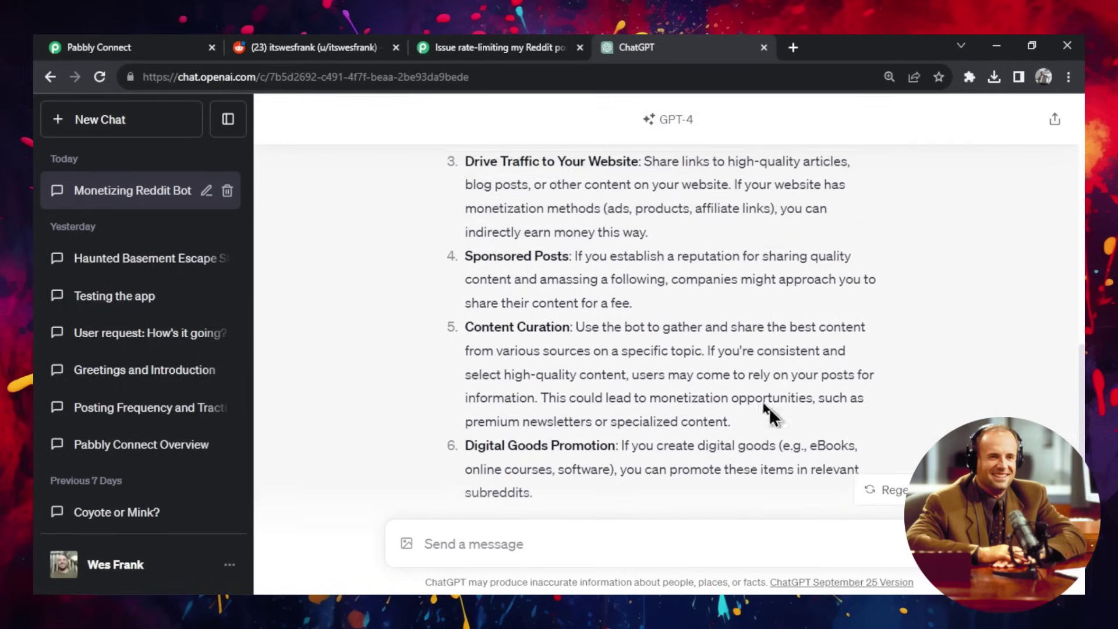
# Return to the Pabbly Connect dashboard to view the four workflows and 105 of 12000 tasks used.
pyautogui.click(210, 54)
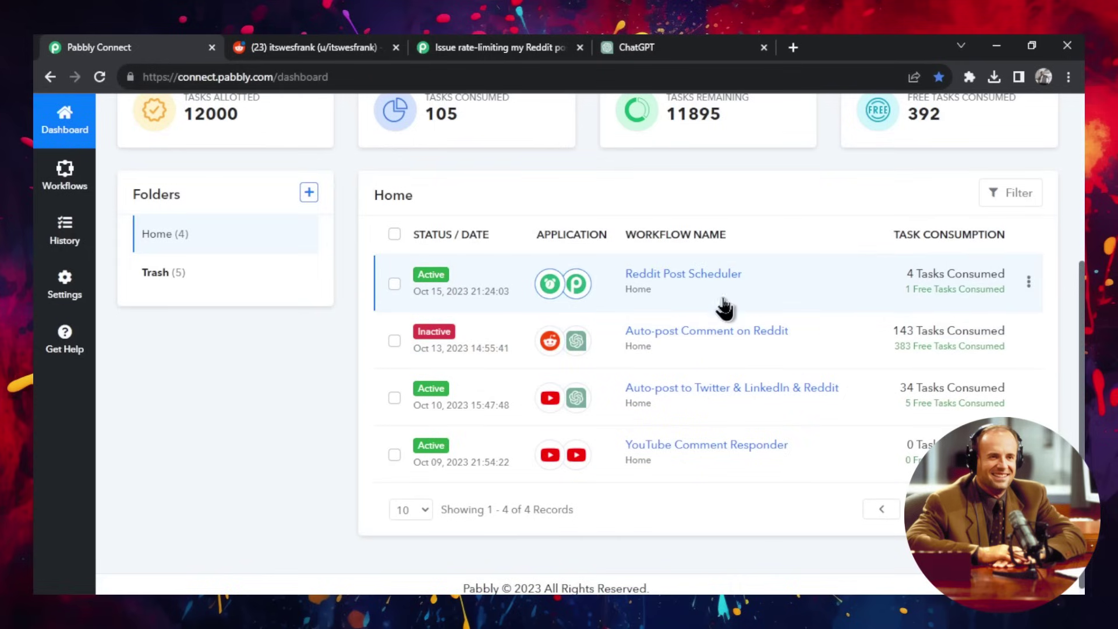
pyautogui.scroll(3, 511, 324)
pyautogui.scroll(2, 502, 349)
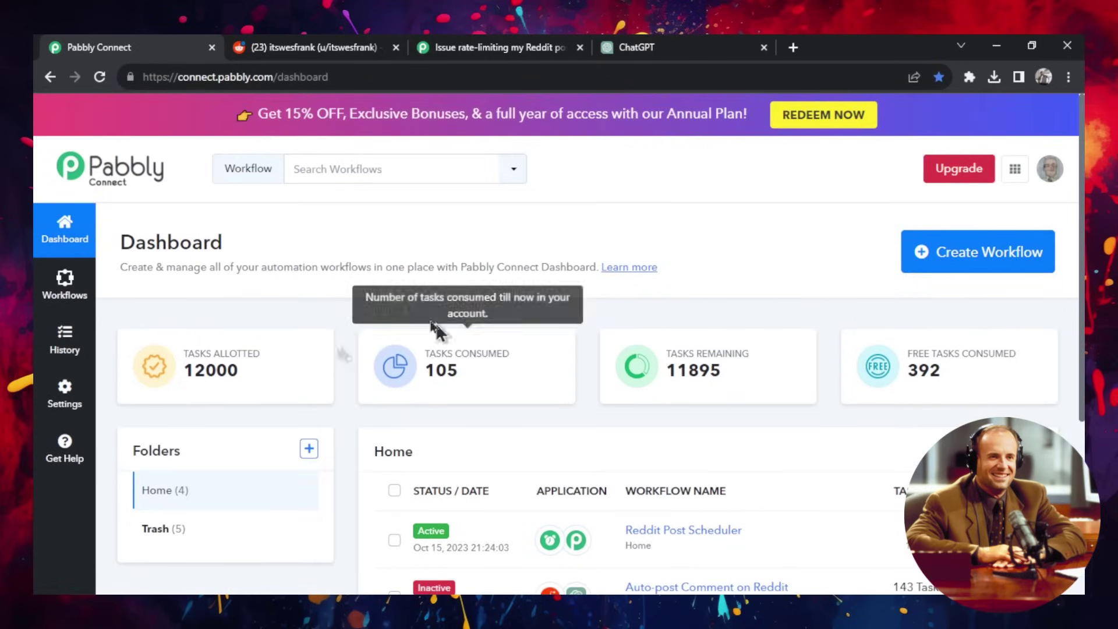
pyautogui.scroll(-2, 345, 356)
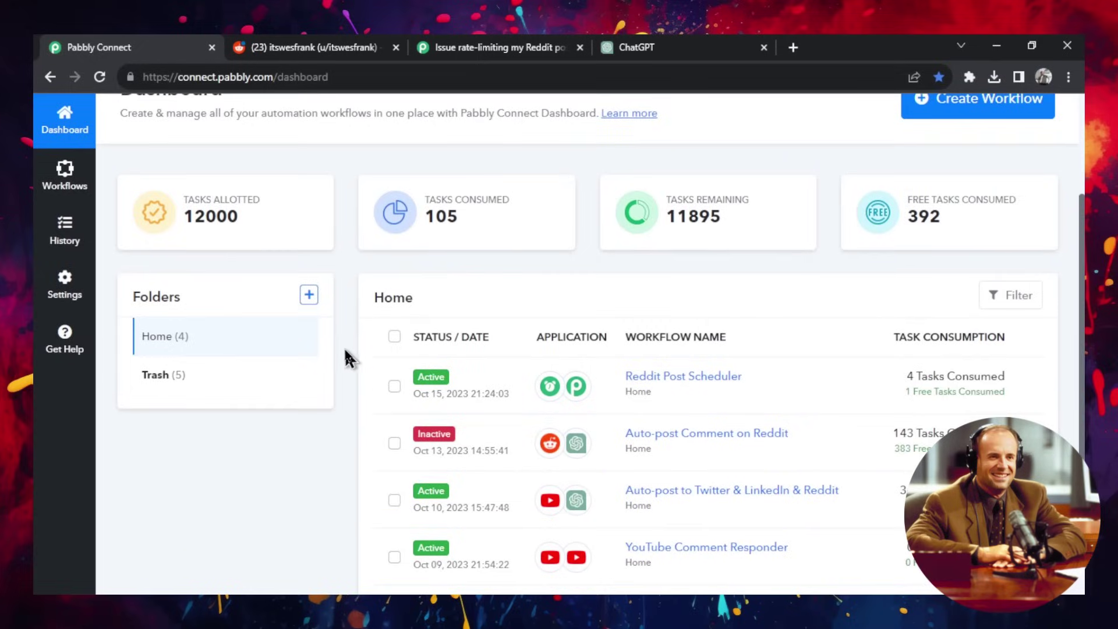
pyautogui.scroll(1, 344, 347)
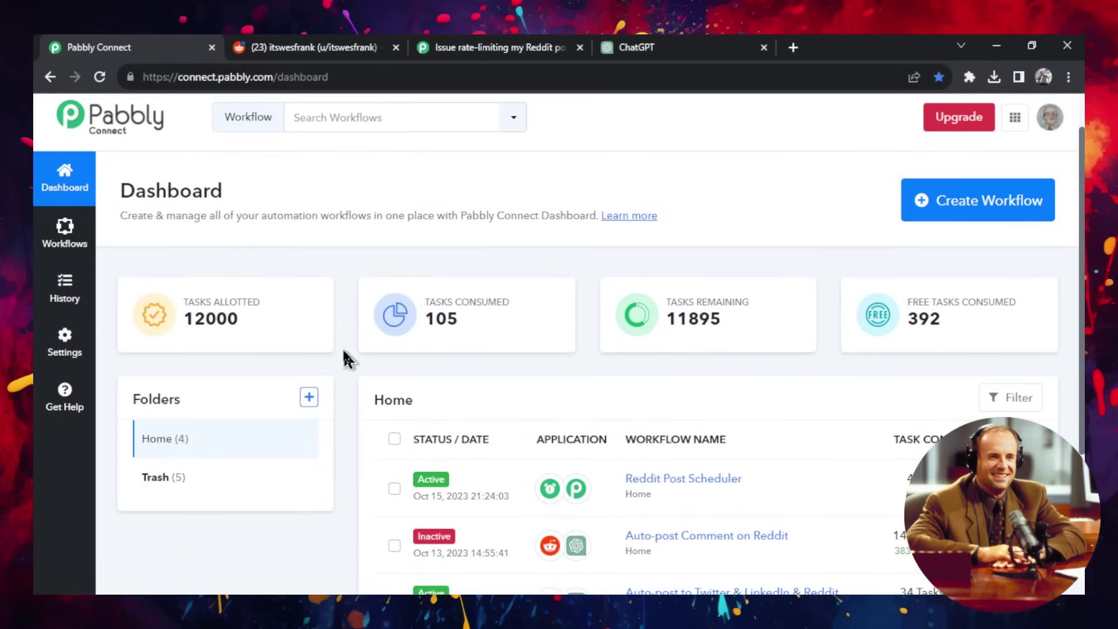